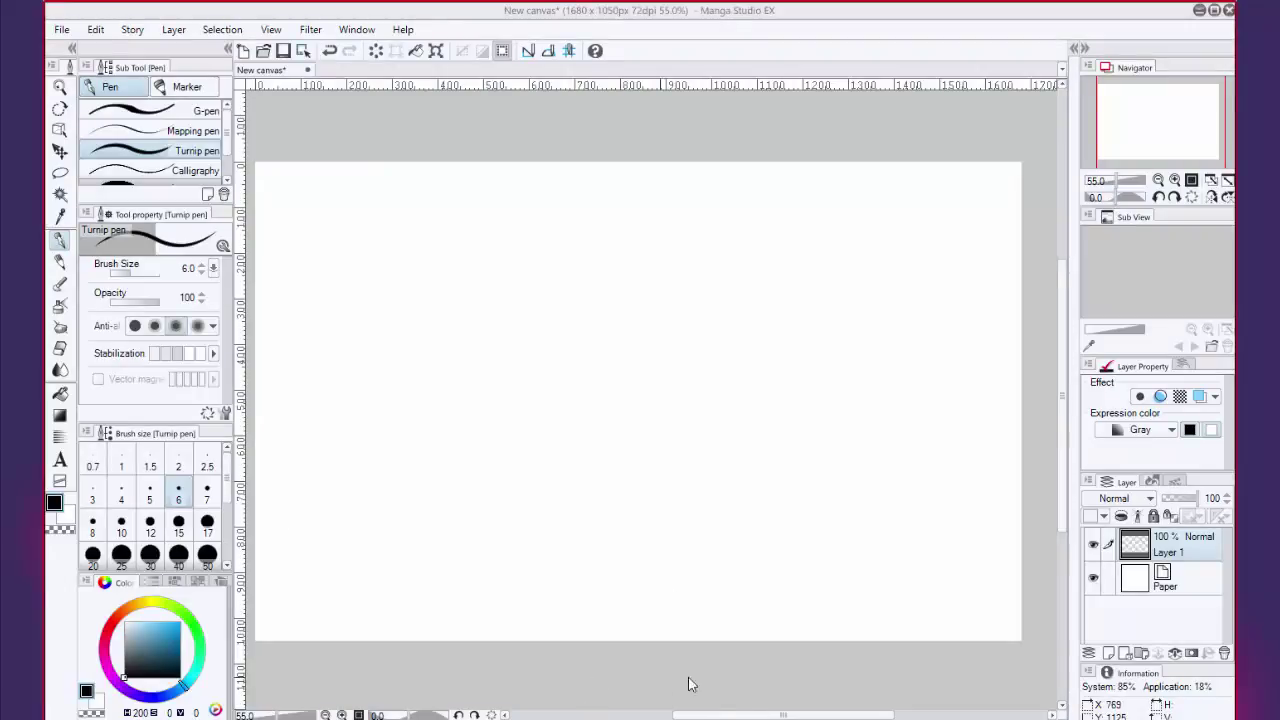
Draw a tilted face outline and the top curve of a ponytail near the canvas centre with the black Turnip pen at size 6
{"action": "left_click_drag", "start_coordinate": [775, 713], "coordinate": [767, 716]}
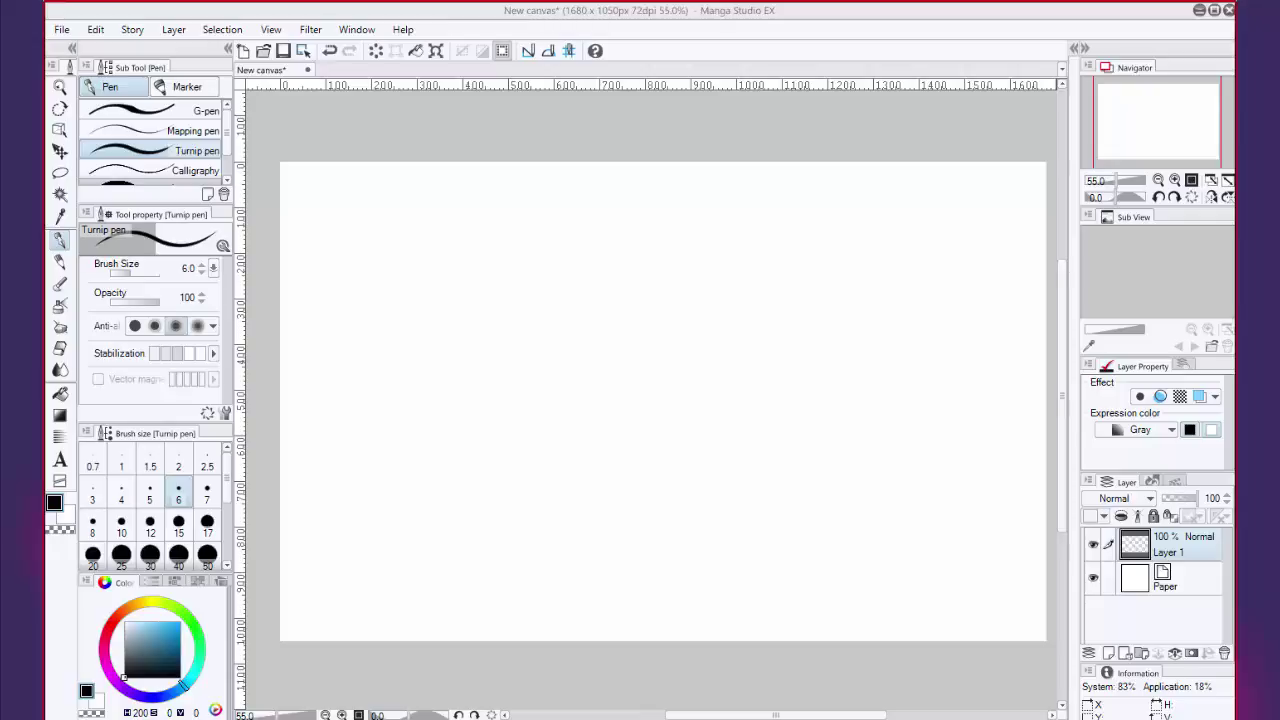
{"action": "left_click", "coordinate": [735, 15]}
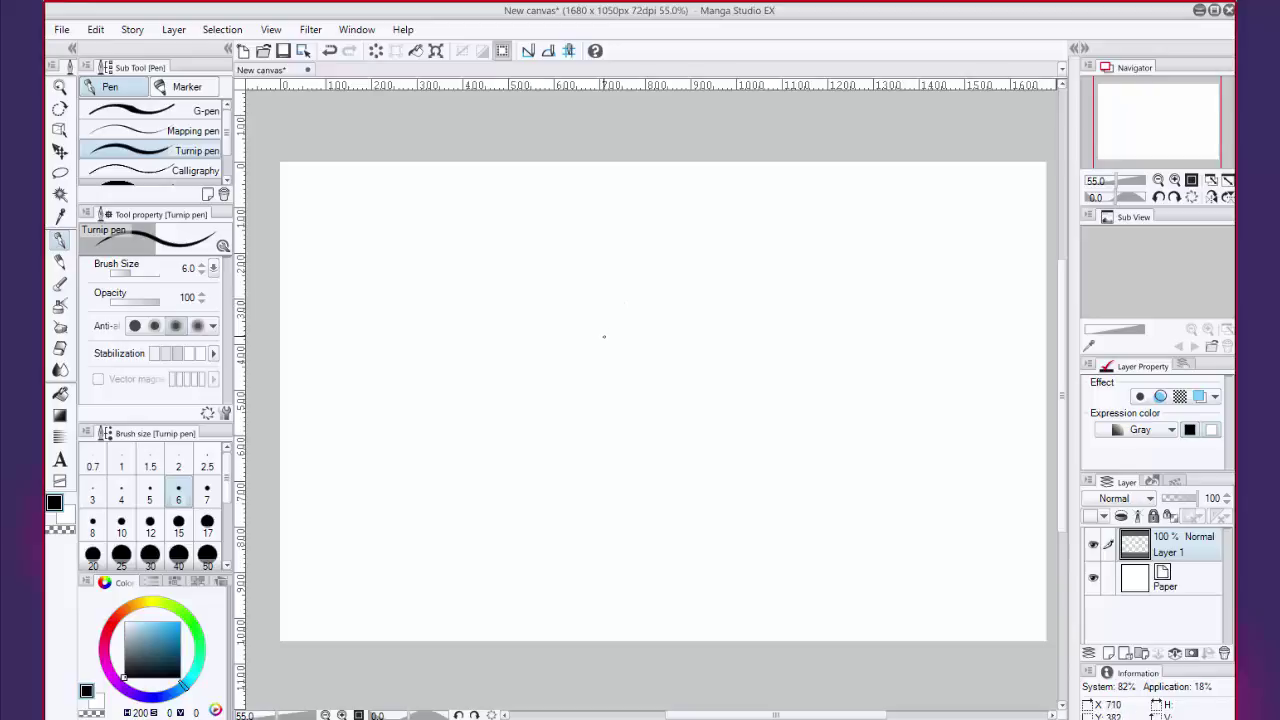
{"action": "mouse_move", "coordinate": [604, 341]}
{"action": "left_mouse_down"}
{"action": "mouse_move", "coordinate": [608, 290]}
{"action": "mouse_move", "coordinate": [639, 278]}
{"action": "left_mouse_up"}
{"action": "mouse_move", "coordinate": [604, 338]}
{"action": "left_mouse_down"}
{"action": "mouse_move", "coordinate": [653, 319]}
{"action": "mouse_move", "coordinate": [659, 298]}
{"action": "left_mouse_up"}
{"action": "left_click_drag", "start_coordinate": [624, 278], "coordinate": [615, 275]}
{"action": "mouse_move", "coordinate": [621, 272]}
{"action": "left_mouse_down"}
{"action": "mouse_move", "coordinate": [593, 244]}
{"action": "mouse_move", "coordinate": [567, 269]}
{"action": "left_mouse_up"}
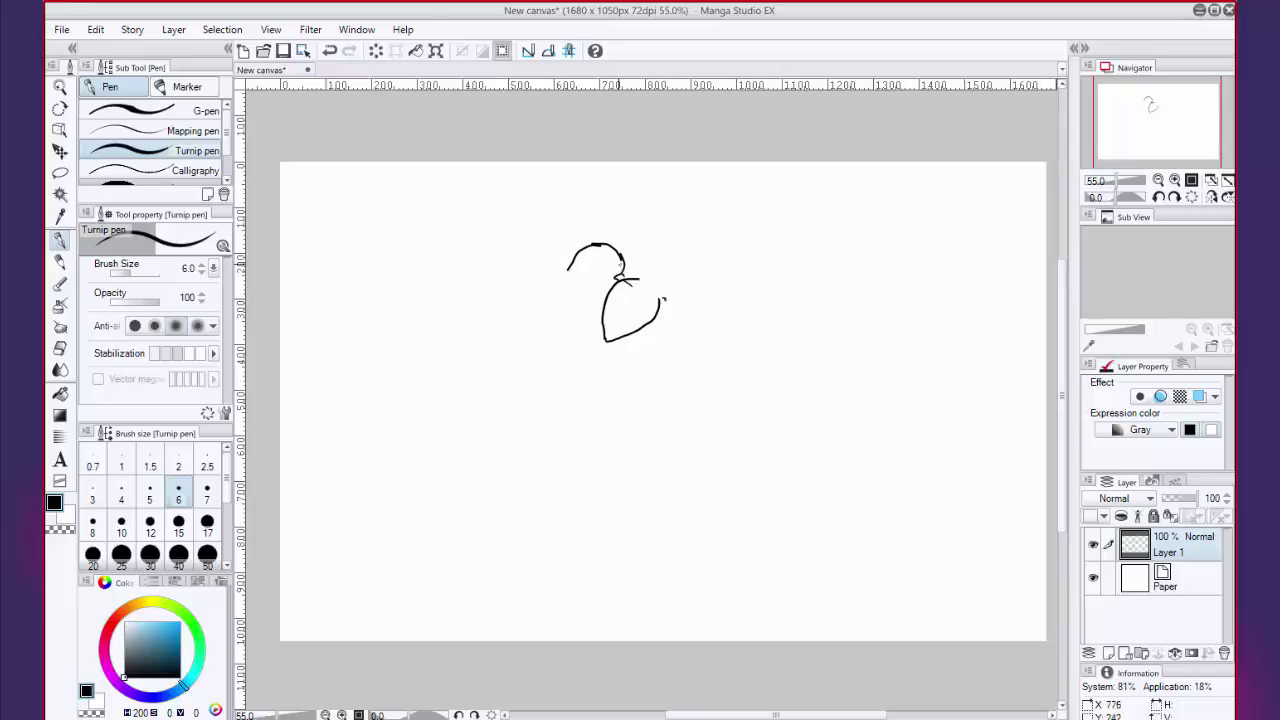
Complete the short upper ponytail and draw the long side ponytail, adding hair ties where both meet the head
{"action": "left_click_drag", "start_coordinate": [569, 268], "coordinate": [606, 279]}
{"action": "mouse_move", "coordinate": [661, 298]}
{"action": "left_mouse_down"}
{"action": "mouse_move", "coordinate": [707, 292]}
{"action": "mouse_move", "coordinate": [700, 358]}
{"action": "mouse_move", "coordinate": [675, 412]}
{"action": "mouse_move", "coordinate": [662, 299]}
{"action": "left_mouse_up"}
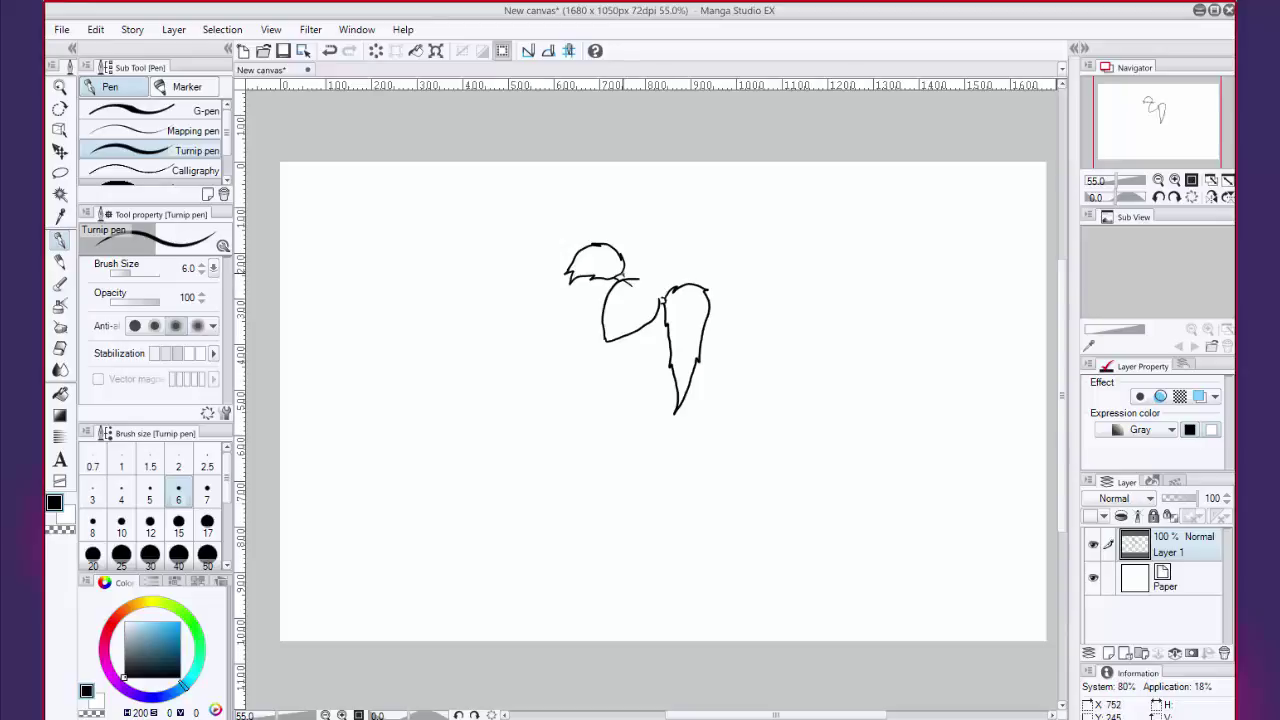
{"action": "mouse_move", "coordinate": [622, 273]}
{"action": "left_mouse_down"}
{"action": "mouse_move", "coordinate": [629, 264]}
{"action": "mouse_move", "coordinate": [634, 279]}
{"action": "mouse_move", "coordinate": [619, 274]}
{"action": "left_mouse_up"}
{"action": "mouse_move", "coordinate": [660, 299]}
{"action": "left_mouse_down"}
{"action": "mouse_move", "coordinate": [657, 289]}
{"action": "mouse_move", "coordinate": [661, 304]}
{"action": "left_mouse_up"}
{"action": "left_click_drag", "start_coordinate": [630, 277], "coordinate": [647, 276]}
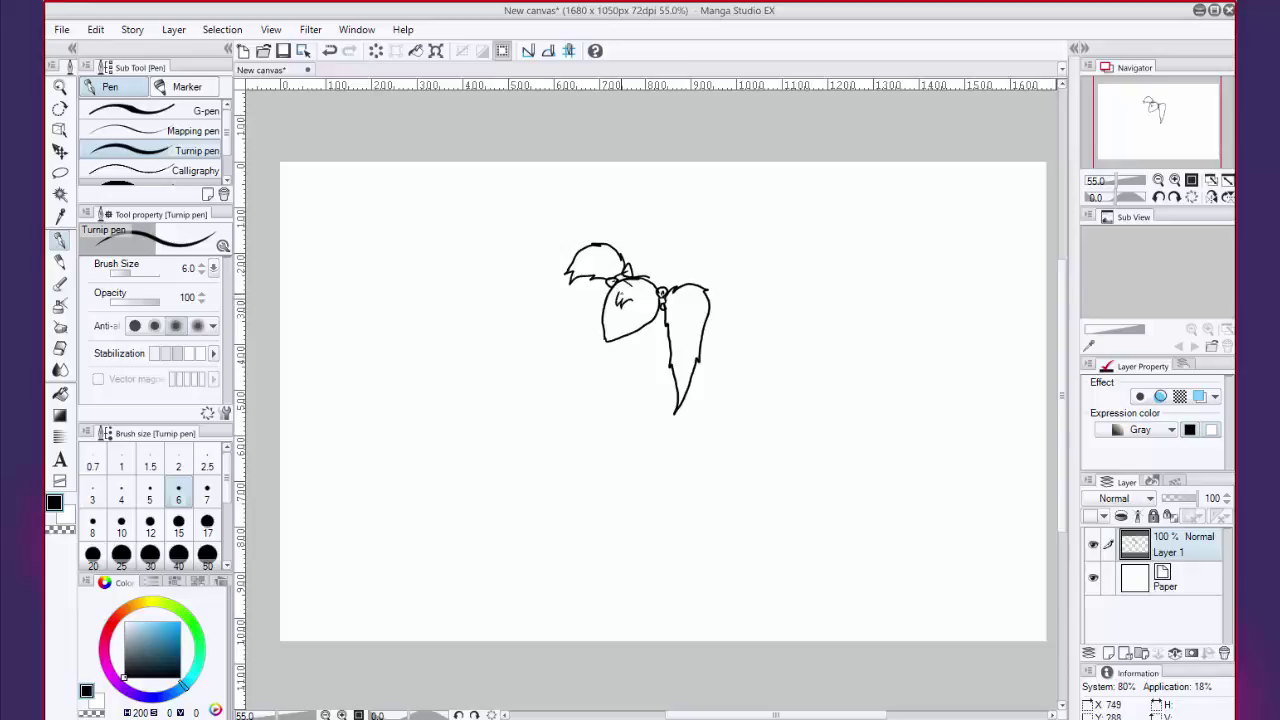
Draw the jagged bangs, the hair band across the head, and two oval eyes filled solid black
{"action": "left_click_drag", "start_coordinate": [622, 293], "coordinate": [615, 294]}
{"action": "left_click_drag", "start_coordinate": [634, 299], "coordinate": [655, 320]}
{"action": "left_click_drag", "start_coordinate": [642, 290], "coordinate": [650, 282]}
{"action": "left_click_drag", "start_coordinate": [627, 324], "coordinate": [634, 327]}
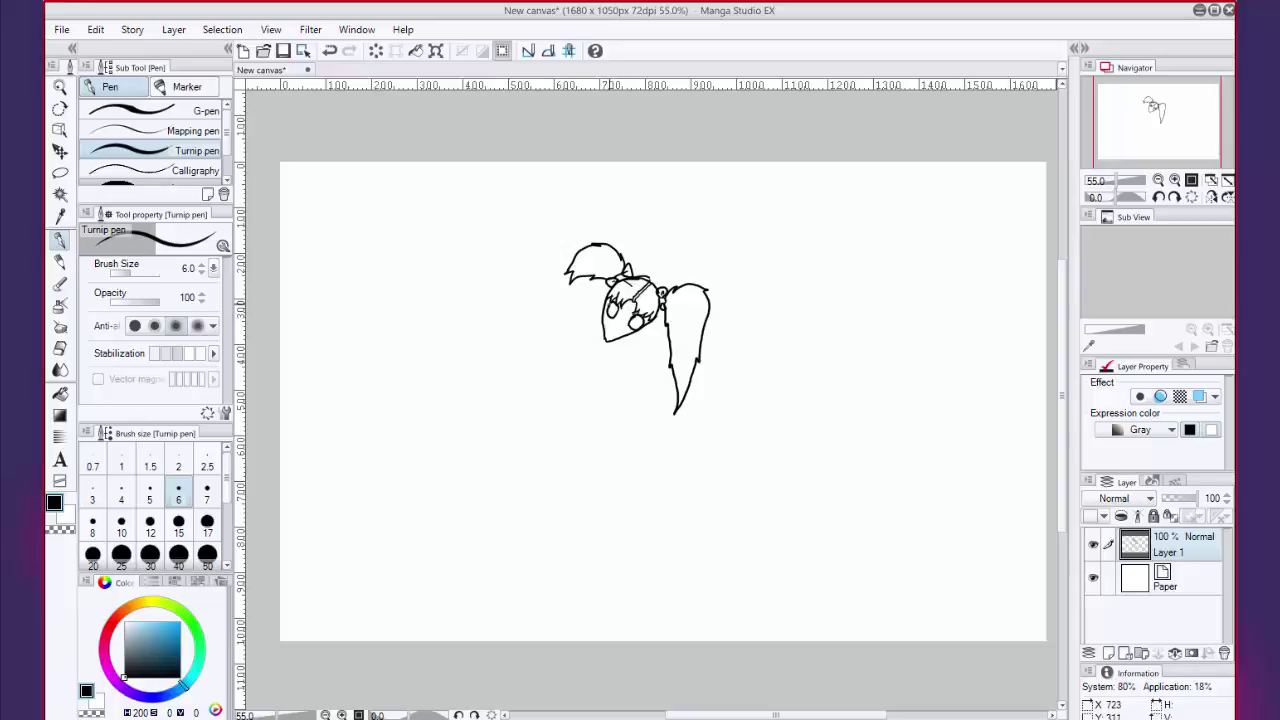
{"action": "left_click_drag", "start_coordinate": [609, 308], "coordinate": [616, 312]}
{"action": "left_click_drag", "start_coordinate": [630, 318], "coordinate": [634, 326]}
Add the jaw and chin details below the eyes, and draw a thin neck with a black choker and small rounded collar
{"action": "left_click_drag", "start_coordinate": [604, 318], "coordinate": [632, 336]}
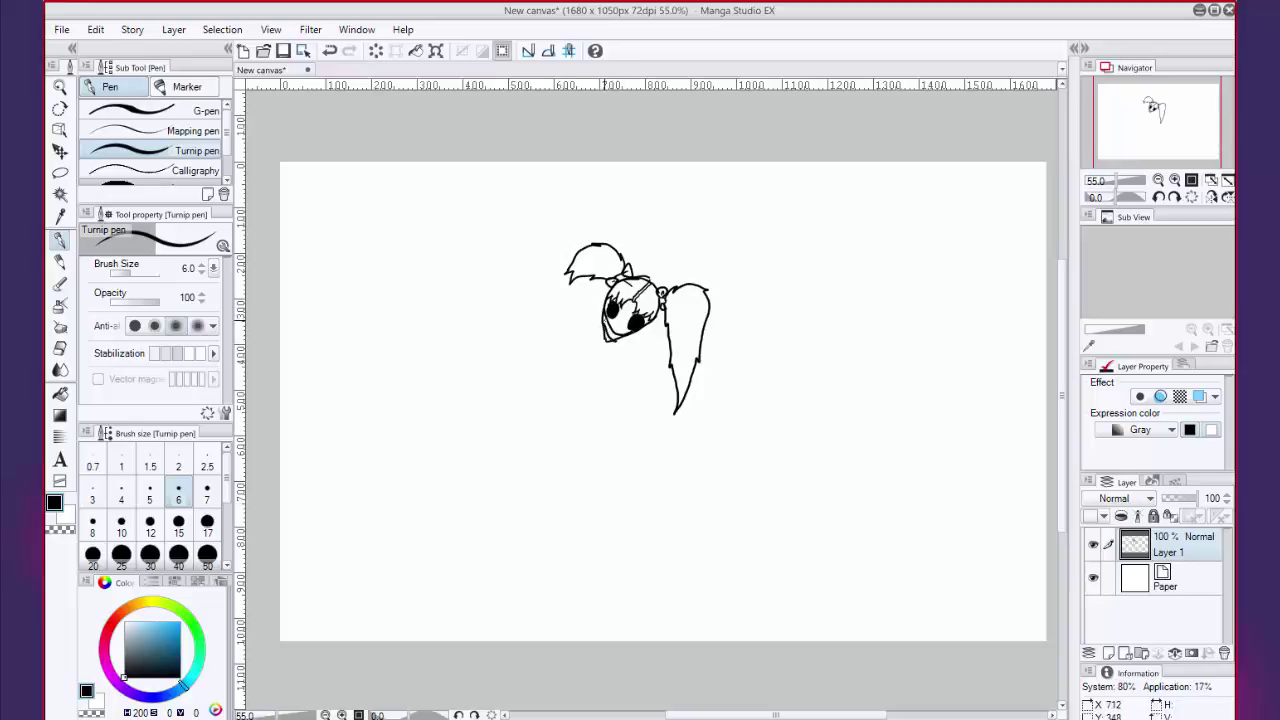
{"action": "left_click_drag", "start_coordinate": [604, 320], "coordinate": [620, 341]}
{"action": "left_click_drag", "start_coordinate": [624, 338], "coordinate": [617, 352]}
{"action": "left_click_drag", "start_coordinate": [617, 352], "coordinate": [623, 363]}
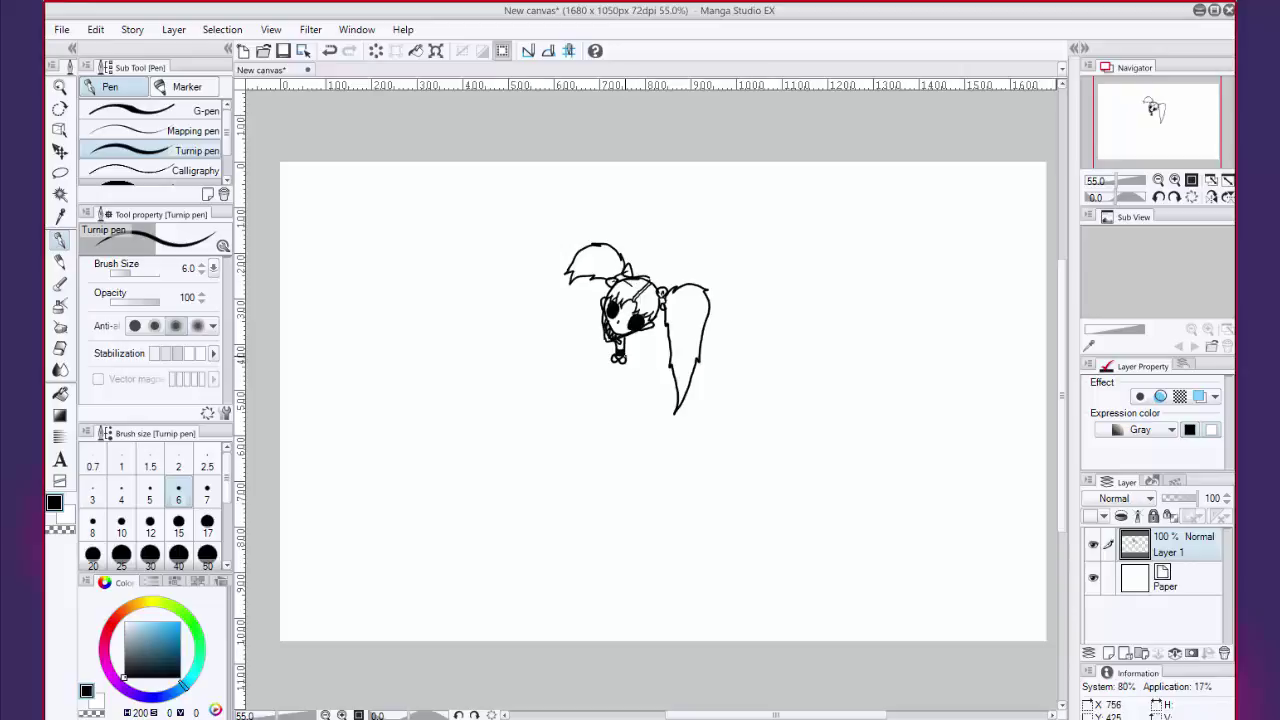
Draw the character's torso below the collar, with the curved back line, the bust and the near shoulder
{"action": "left_click_drag", "start_coordinate": [626, 356], "coordinate": [660, 406]}
{"action": "left_click_drag", "start_coordinate": [606, 367], "coordinate": [611, 392]}
{"action": "left_click_drag", "start_coordinate": [629, 391], "coordinate": [631, 374]}
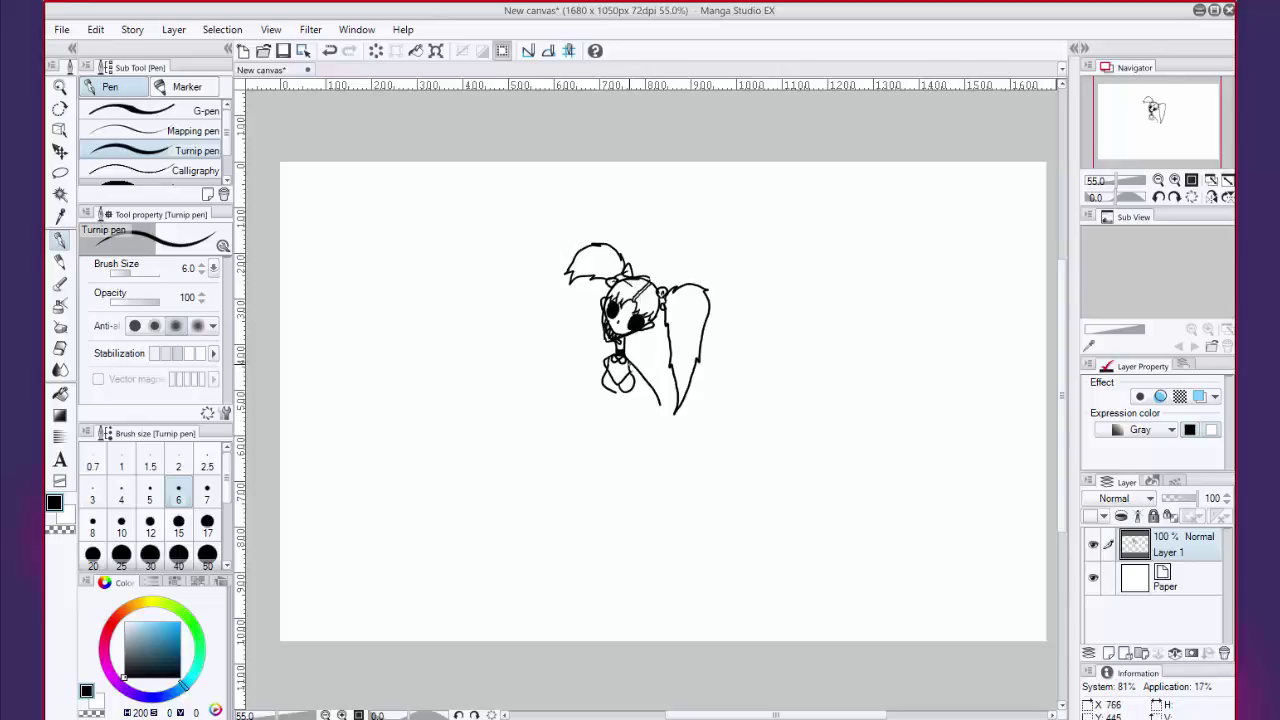
{"action": "left_click_drag", "start_coordinate": [629, 359], "coordinate": [634, 373]}
Draw the bent legs and feet, the near arm hanging by the hip, and the far arm reaching forward with spread fingers
{"action": "mouse_move", "coordinate": [658, 402]}
{"action": "left_mouse_down"}
{"action": "mouse_move", "coordinate": [623, 440]}
{"action": "mouse_move", "coordinate": [642, 471]}
{"action": "left_mouse_up"}
{"action": "mouse_move", "coordinate": [631, 405]}
{"action": "left_mouse_down"}
{"action": "mouse_move", "coordinate": [612, 440]}
{"action": "mouse_move", "coordinate": [644, 474]}
{"action": "left_mouse_up"}
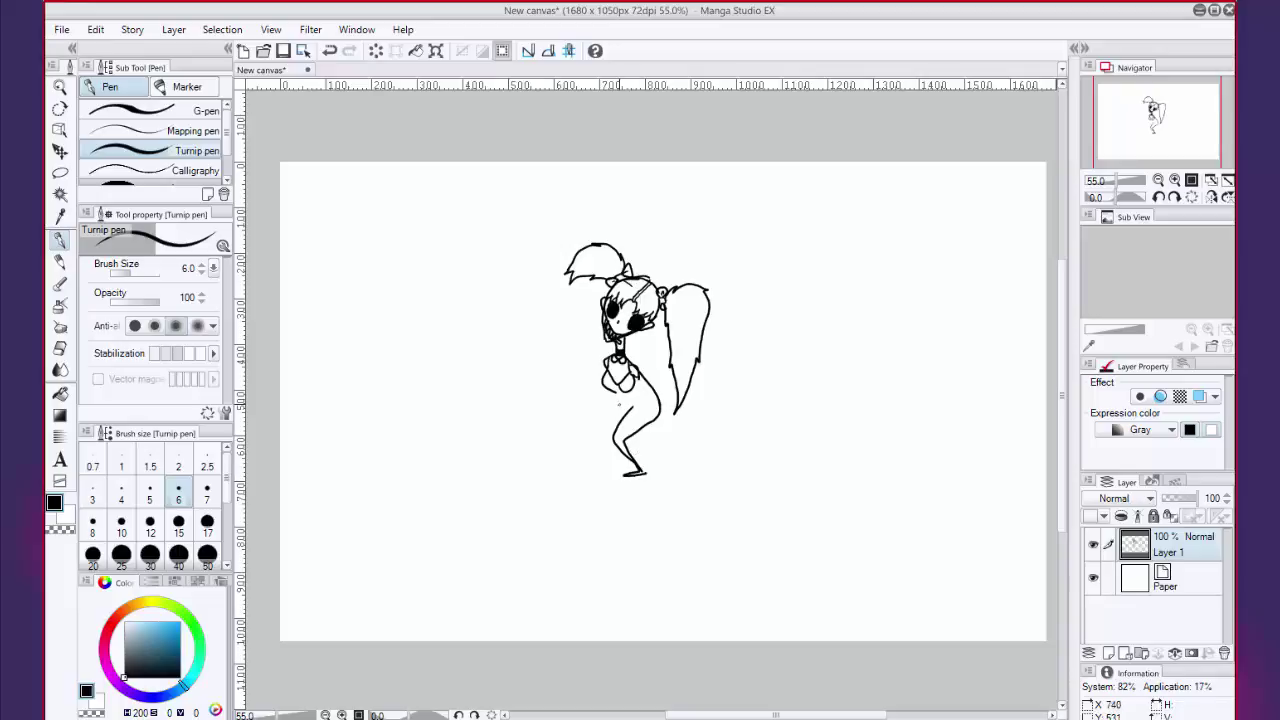
{"action": "mouse_move", "coordinate": [617, 398]}
{"action": "left_mouse_down"}
{"action": "mouse_move", "coordinate": [609, 476]}
{"action": "mouse_move", "coordinate": [630, 469]}
{"action": "left_mouse_up"}
{"action": "left_click_drag", "start_coordinate": [628, 411], "coordinate": [631, 371]}
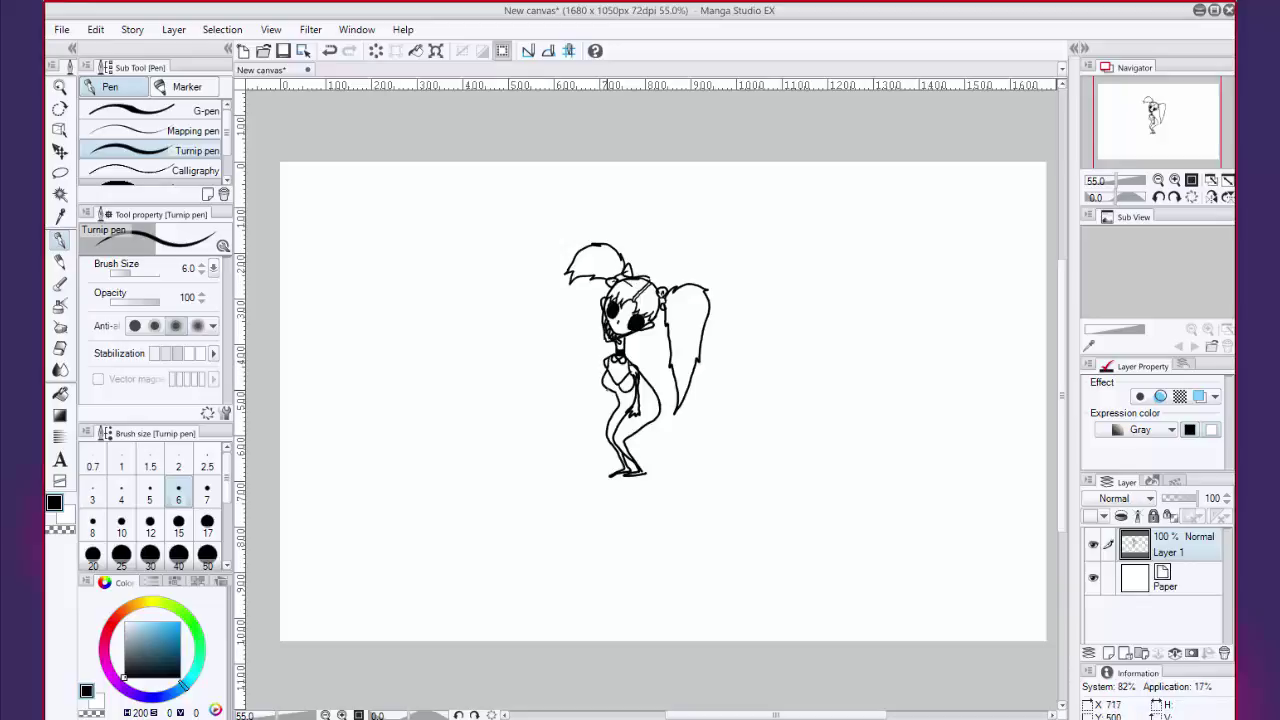
{"action": "mouse_move", "coordinate": [606, 389]}
{"action": "left_mouse_down"}
{"action": "mouse_move", "coordinate": [576, 403]}
{"action": "mouse_move", "coordinate": [605, 393]}
{"action": "left_mouse_up"}
Pick a light pink, set Layer 1's expression color to Color, and add blush marks on both cheeks
{"action": "left_click", "coordinate": [106, 628]}
{"action": "left_click", "coordinate": [150, 624]}
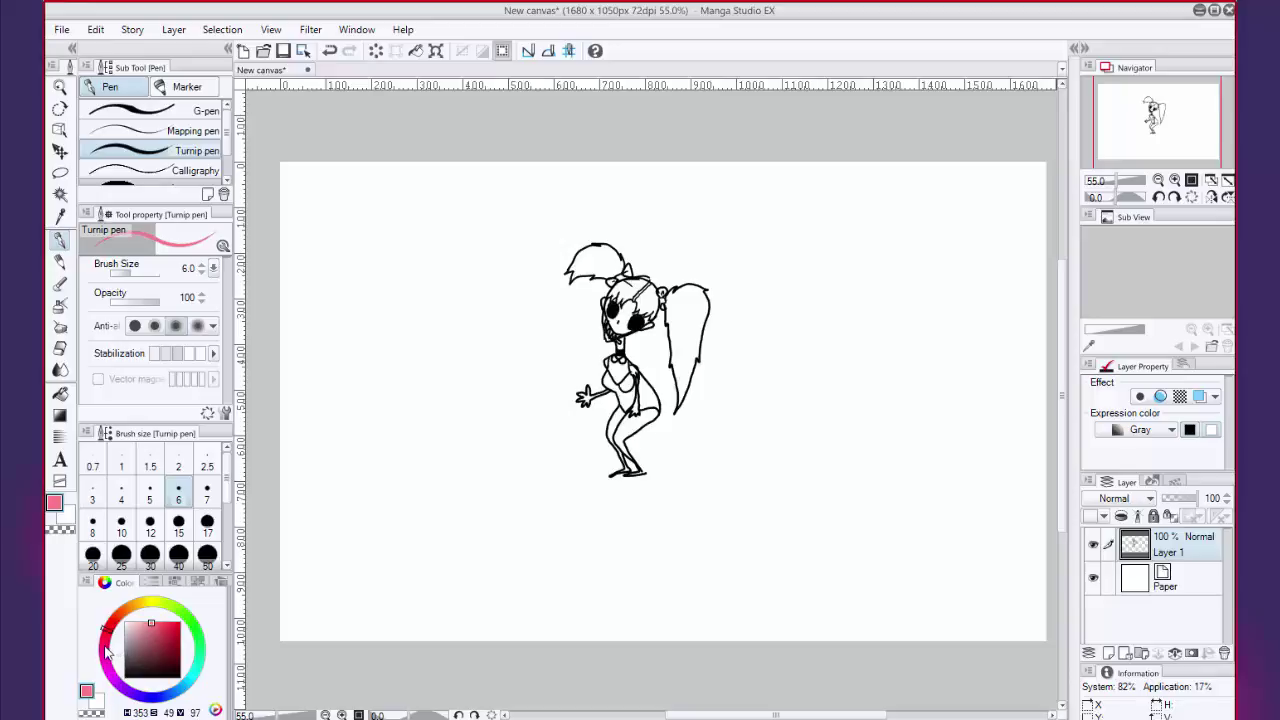
{"action": "left_click", "coordinate": [101, 645]}
{"action": "left_click", "coordinate": [143, 623]}
{"action": "left_click", "coordinate": [105, 622]}
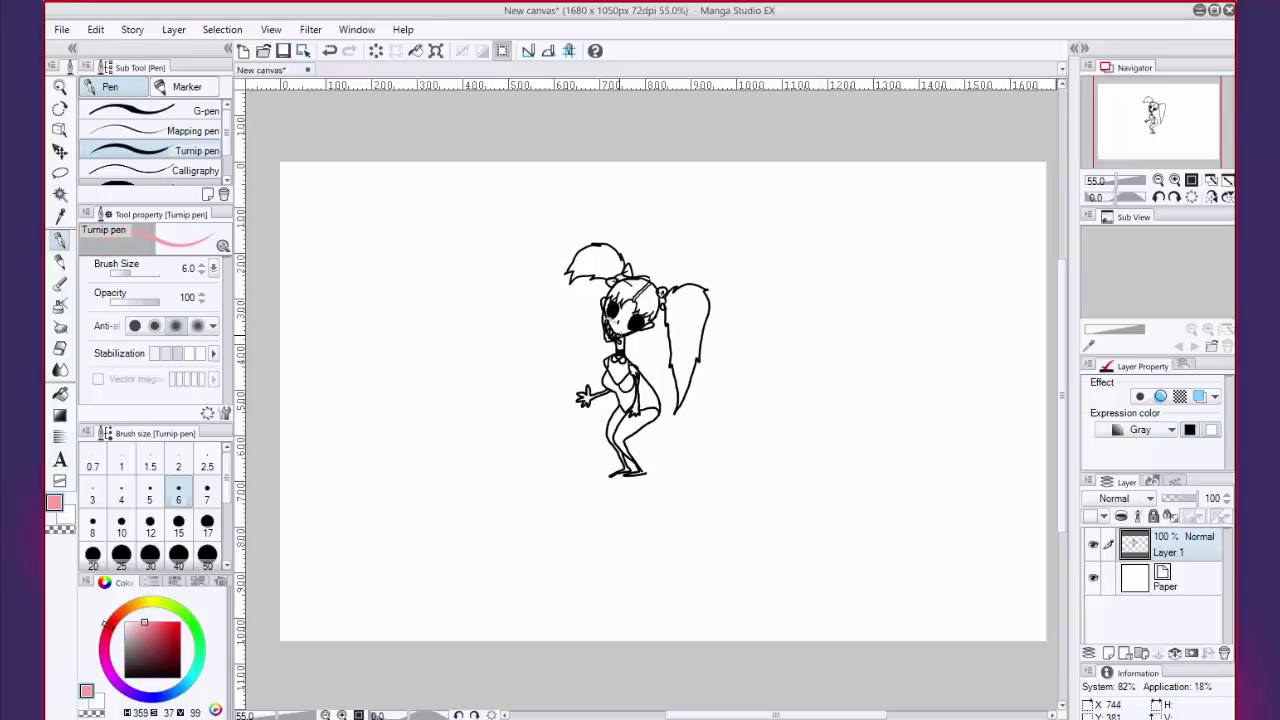
{"action": "left_click", "coordinate": [1140, 429]}
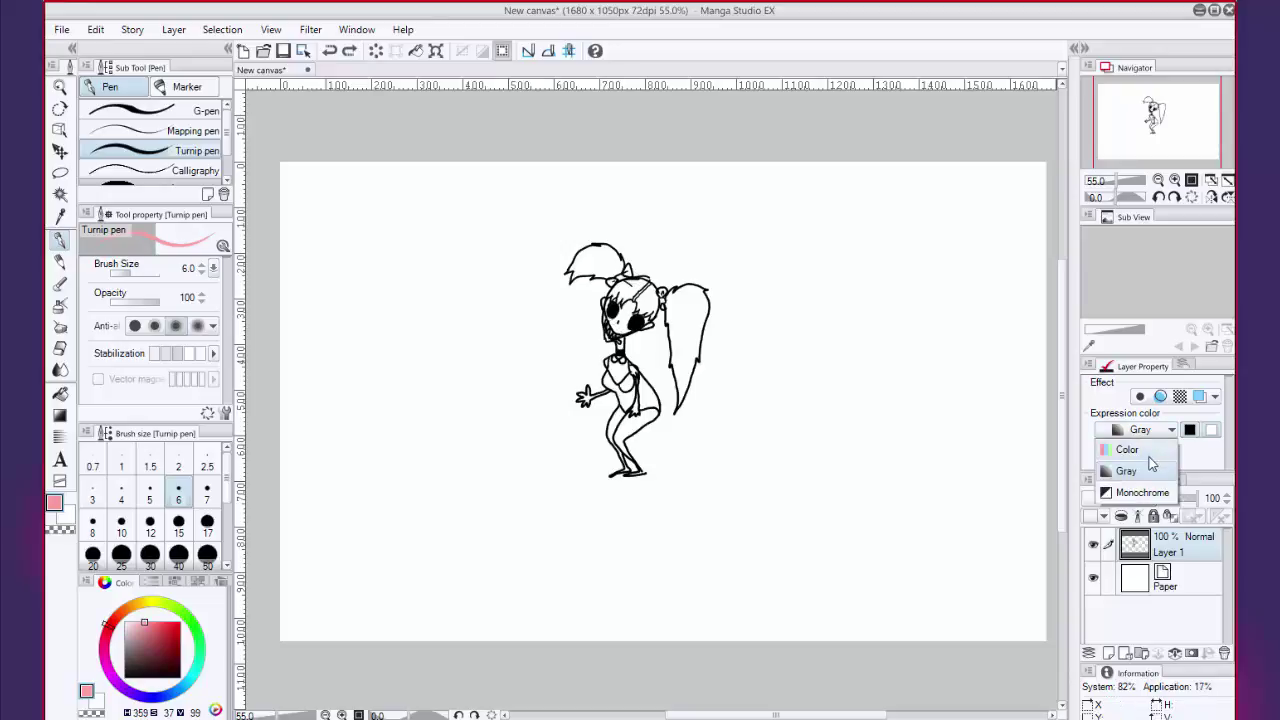
{"action": "left_click", "coordinate": [1128, 449]}
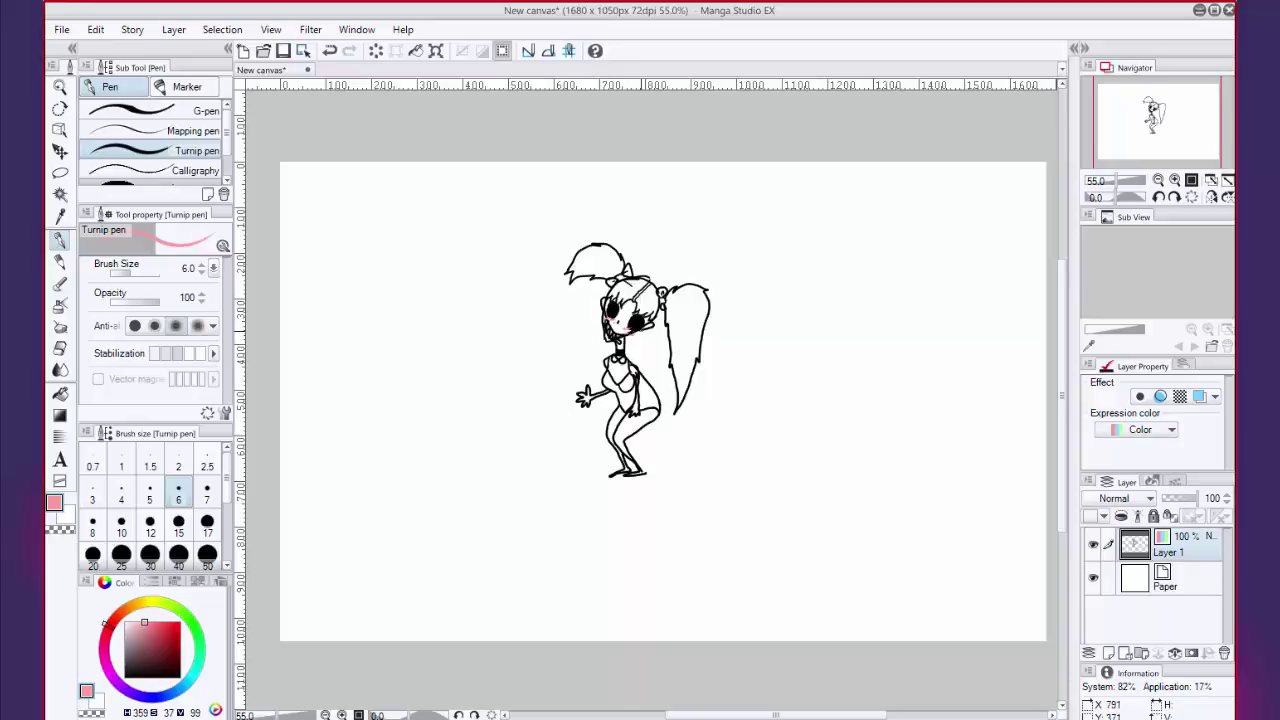
Switch the pen back to black, sign and date the sketch beside the long ponytail, and scribble a ground shadow under the feet
{"action": "left_click", "coordinate": [124, 677]}
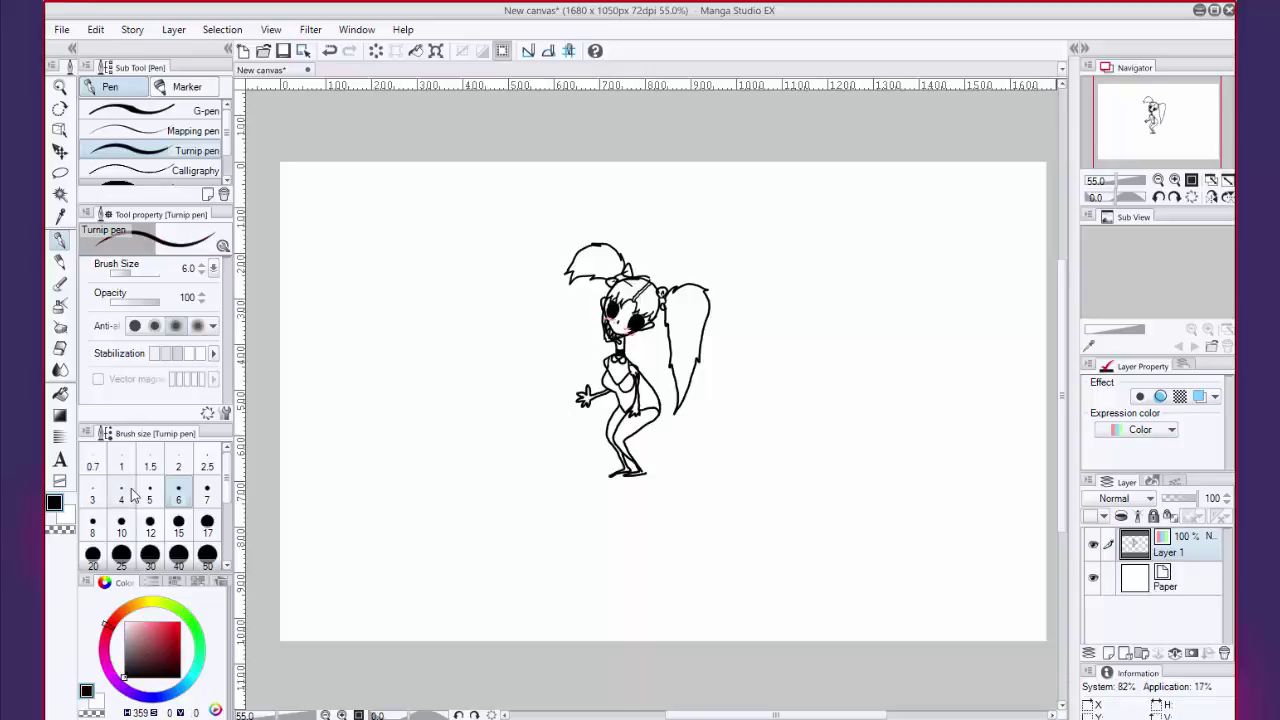
{"action": "mouse_move", "coordinate": [708, 328]}
{"action": "left_mouse_down"}
{"action": "mouse_move", "coordinate": [734, 350]}
{"action": "mouse_move", "coordinate": [755, 341]}
{"action": "left_mouse_up"}
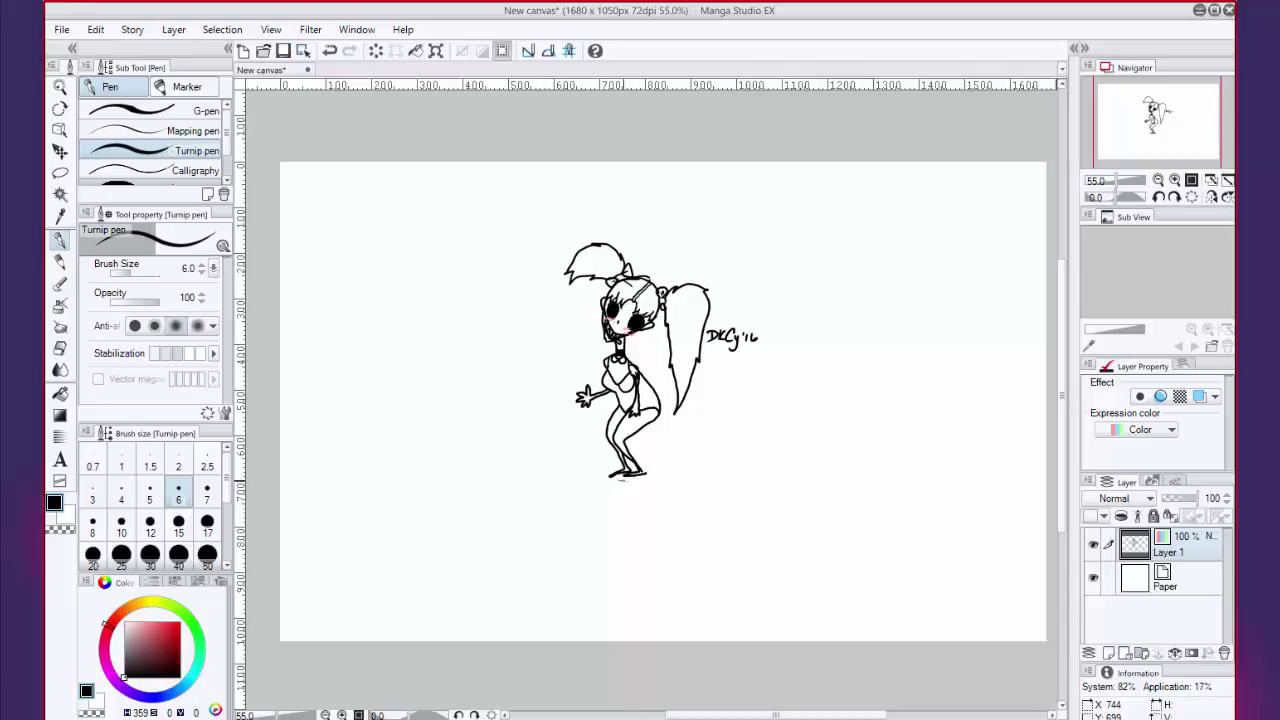
{"action": "mouse_move", "coordinate": [612, 478]}
{"action": "left_mouse_down"}
{"action": "mouse_move", "coordinate": [672, 477]}
{"action": "mouse_move", "coordinate": [566, 506]}
{"action": "mouse_move", "coordinate": [668, 505]}
{"action": "mouse_move", "coordinate": [690, 498]}
{"action": "mouse_move", "coordinate": [600, 510]}
{"action": "mouse_move", "coordinate": [700, 490]}
{"action": "mouse_move", "coordinate": [640, 506]}
{"action": "mouse_move", "coordinate": [660, 516]}
{"action": "mouse_move", "coordinate": [637, 519]}
{"action": "left_mouse_up"}
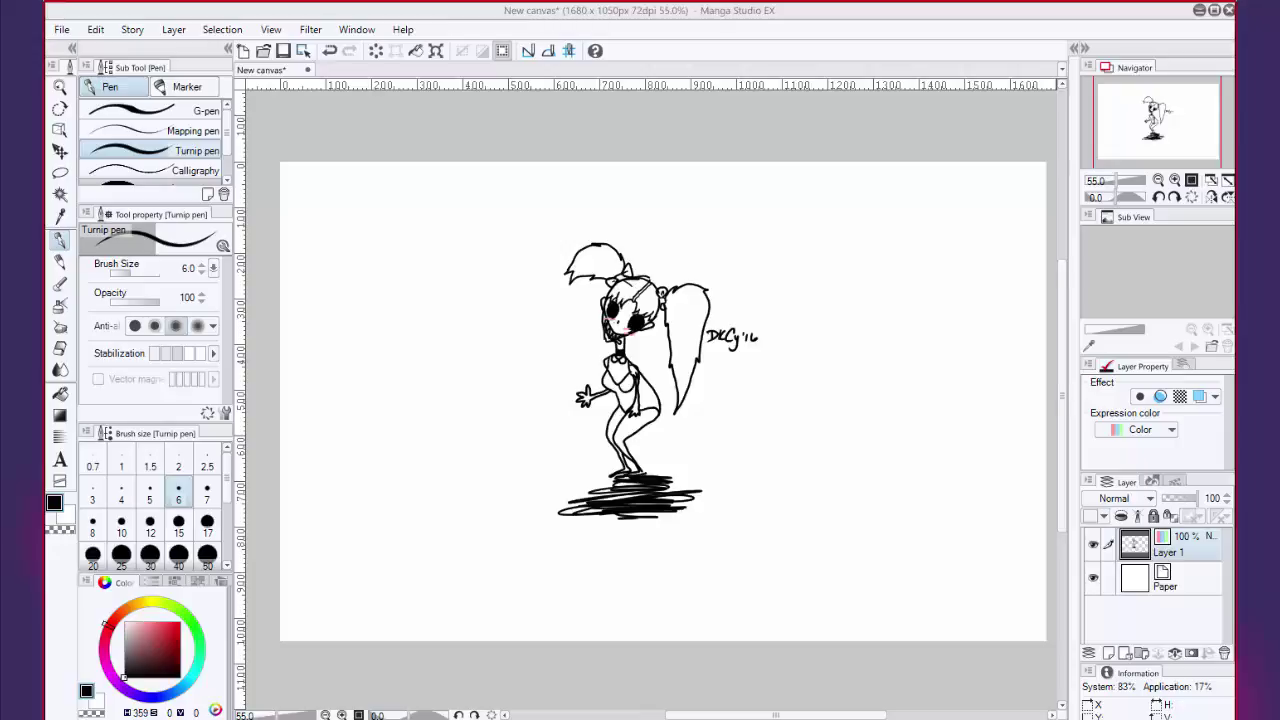
Switch to the browser with the pink-haired character reference picture, shrink its window beside the sketch, and enlarge the sketch for comparison
{"action": "key", "text": "alt+Tab"}
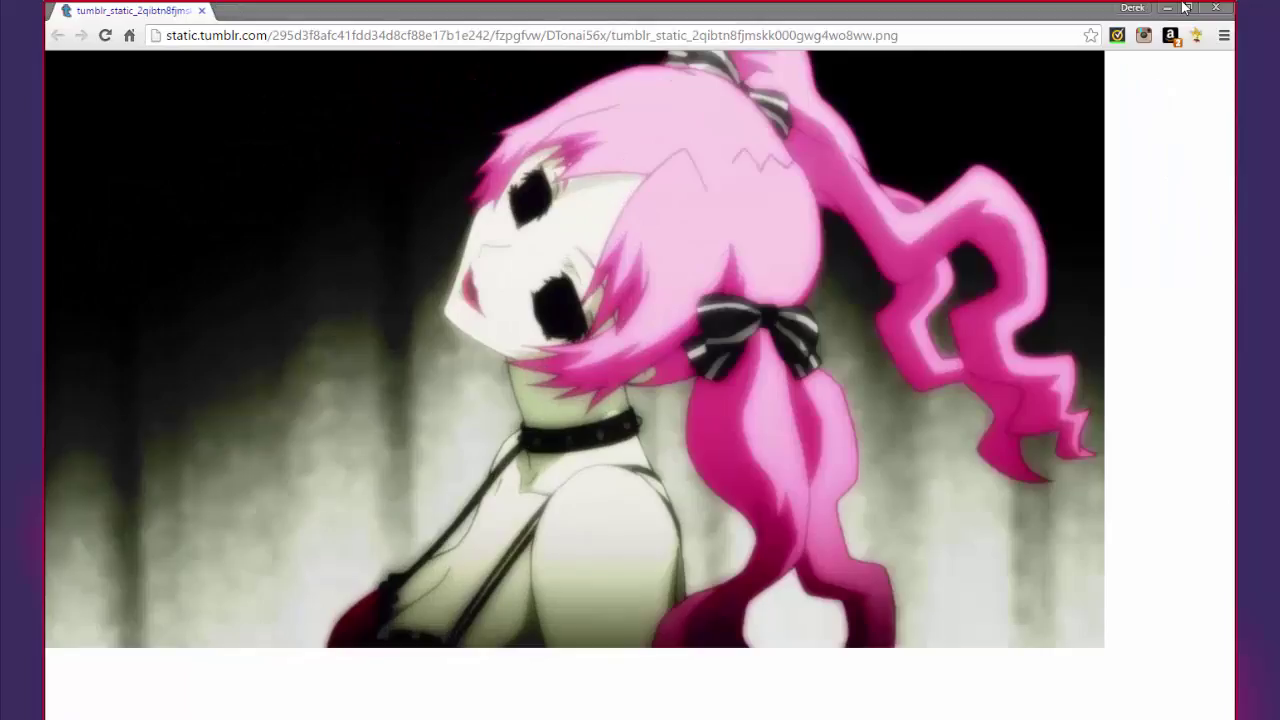
{"action": "left_click", "coordinate": [1186, 10]}
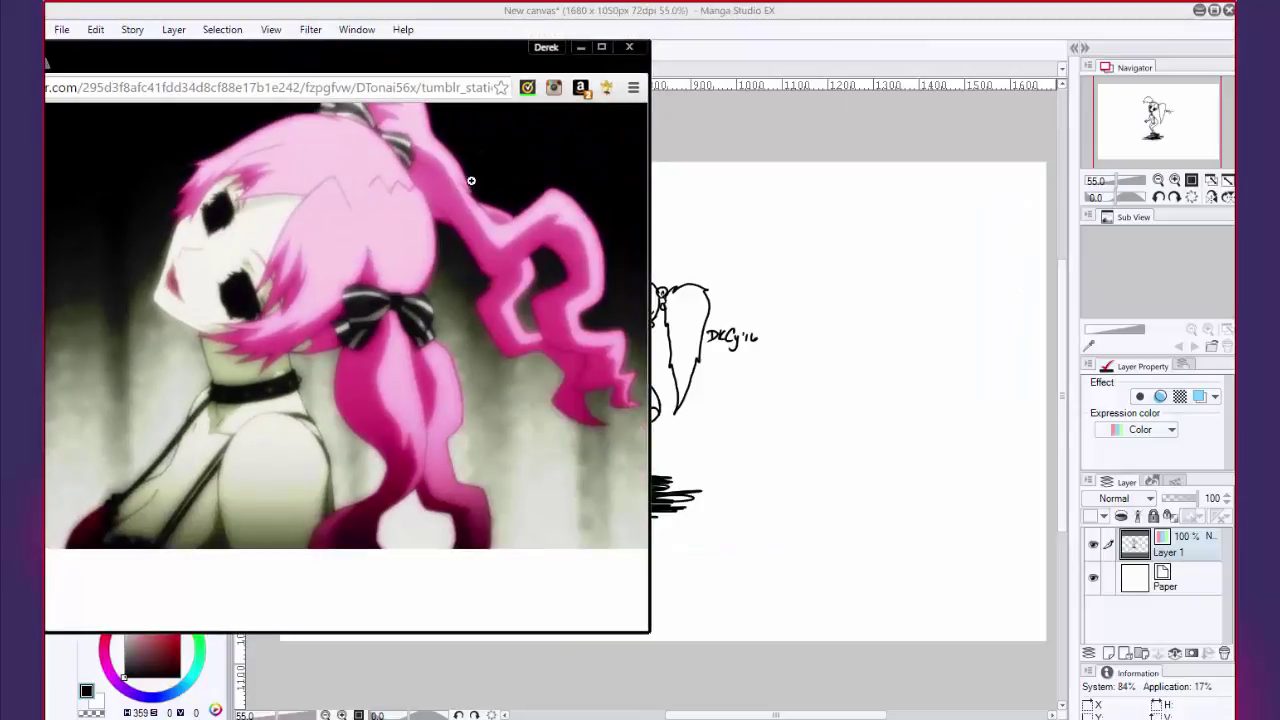
{"action": "left_click_drag", "start_coordinate": [650, 173], "coordinate": [488, 228]}
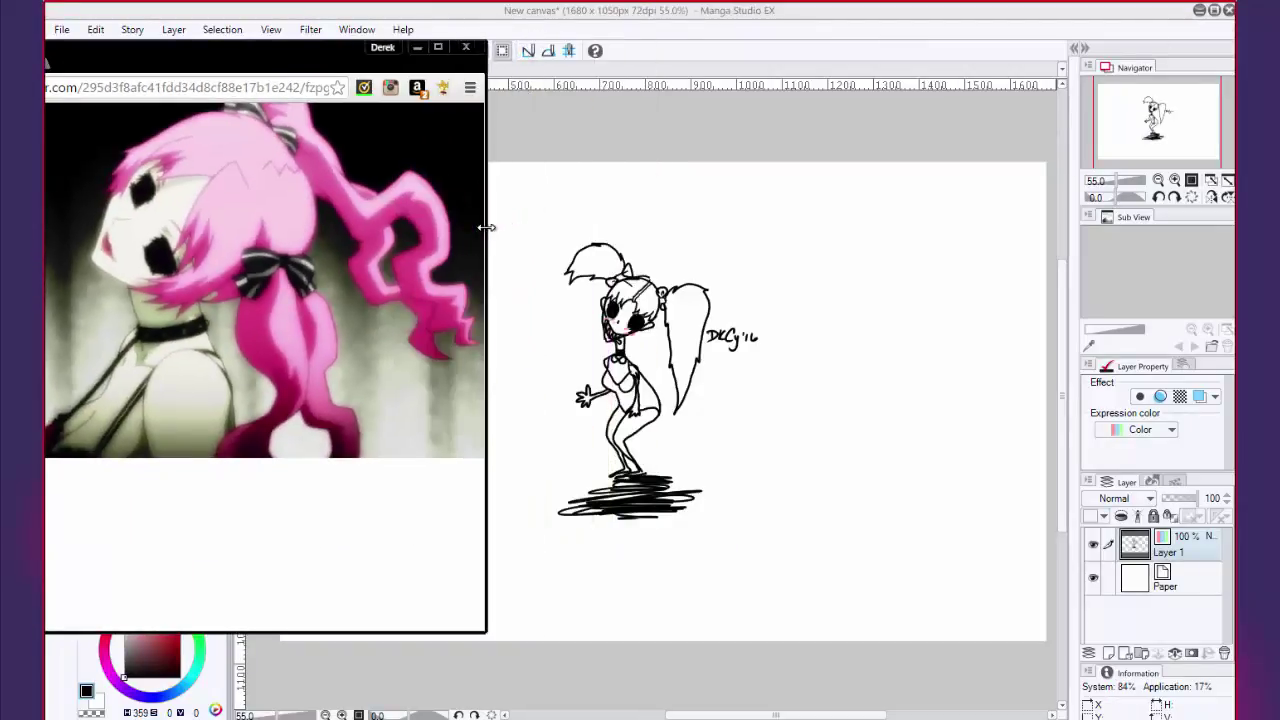
{"action": "left_click_drag", "start_coordinate": [315, 50], "coordinate": [383, 67]}
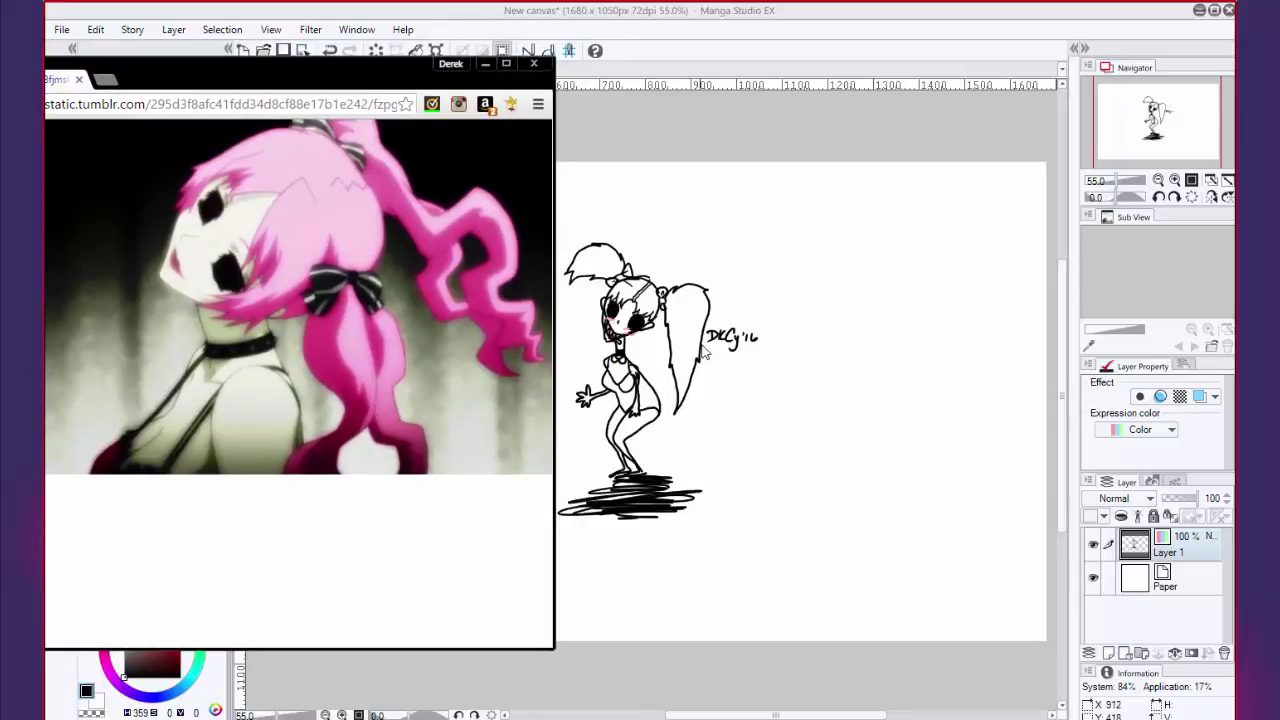
{"action": "scroll", "coordinate": [703, 350], "scroll_direction": "up", "scroll_amount": 1}
{"action": "scroll", "coordinate": [703, 350], "scroll_direction": "up", "scroll_amount": 5}
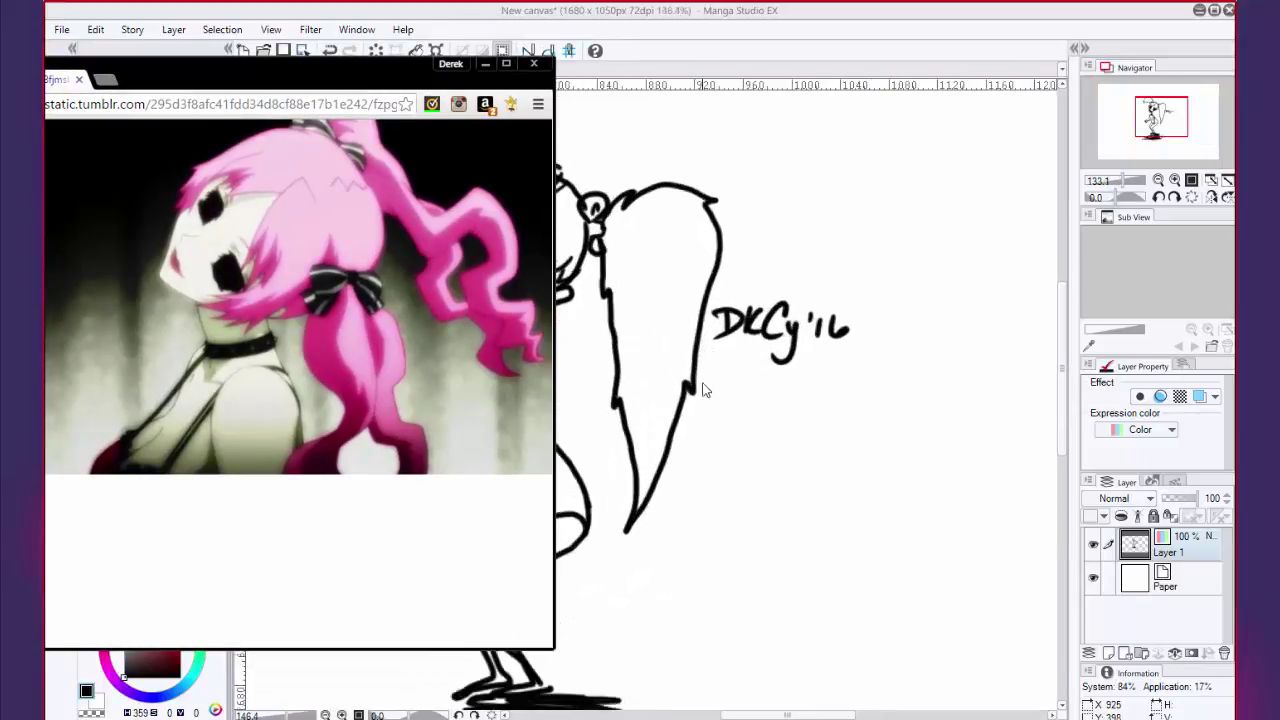
{"action": "left_click", "coordinate": [690, 710]}
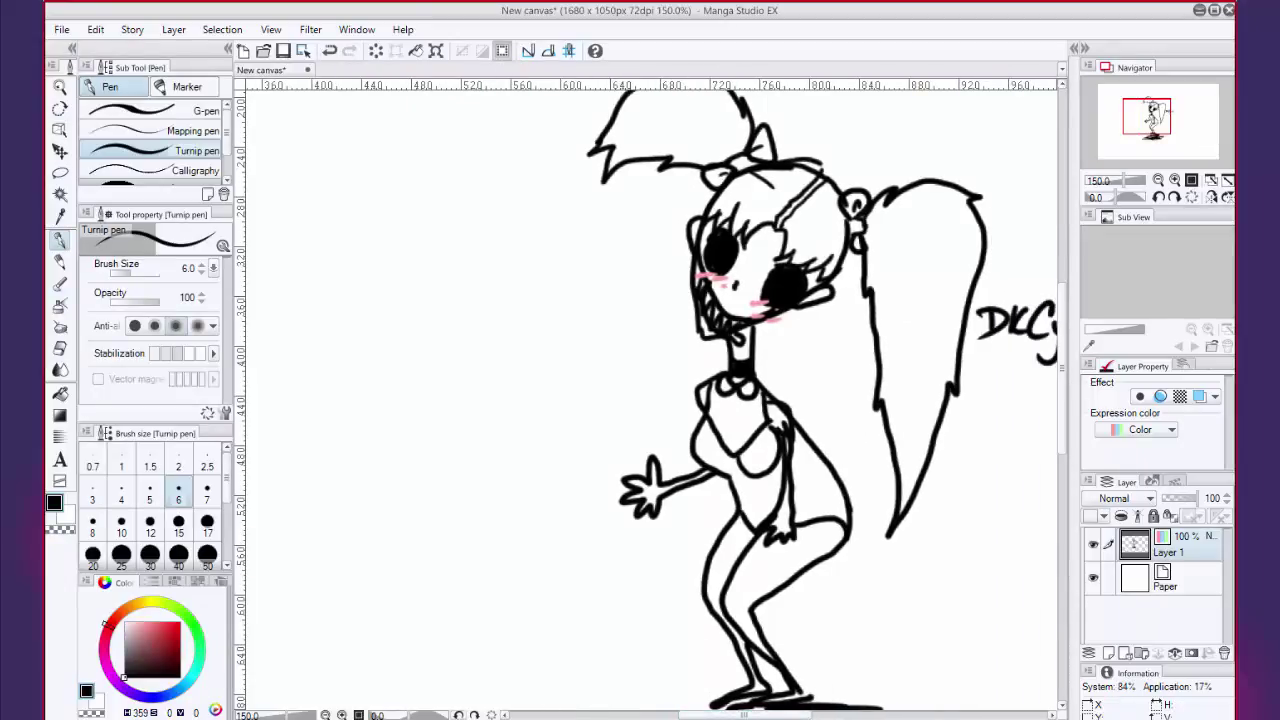
Bring the reference picture window back in front, make it narrower, and place it next to the enlarged sketch
{"action": "mouse_move", "coordinate": [459, 715]}
{"action": "left_click", "coordinate": [558, 662]}
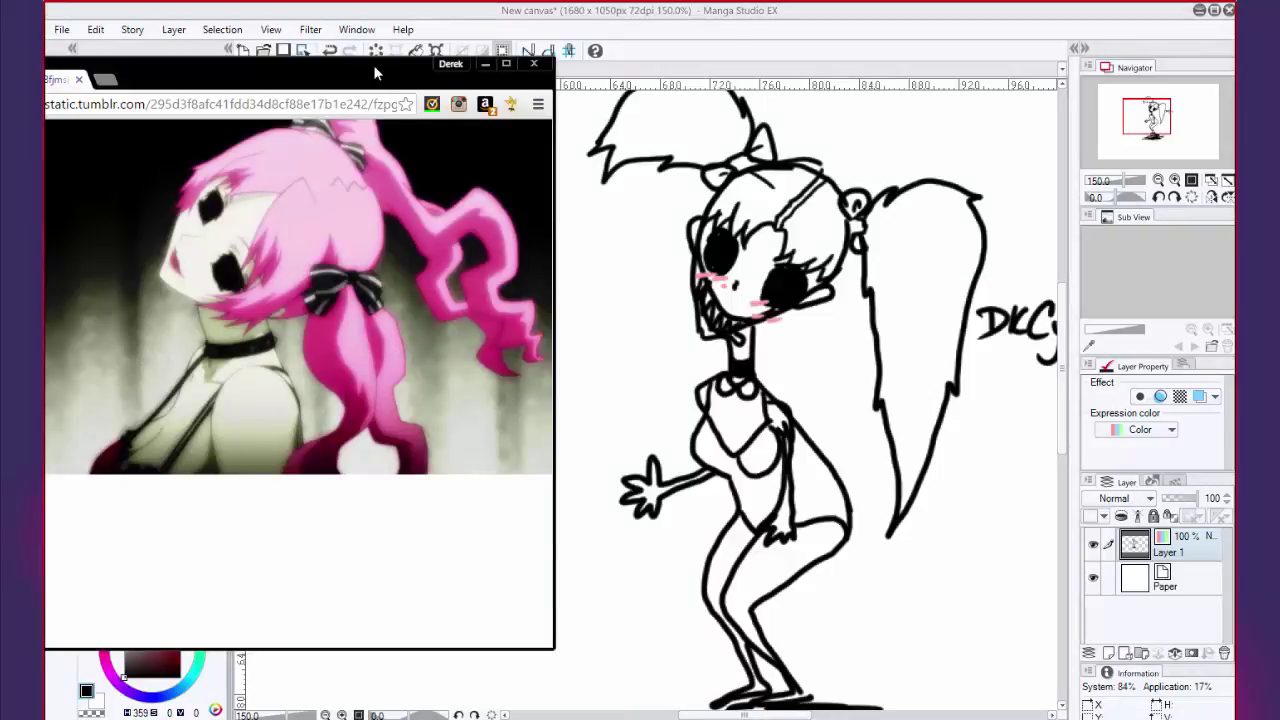
{"action": "left_click_drag", "start_coordinate": [395, 67], "coordinate": [420, 61]}
{"action": "left_click_drag", "start_coordinate": [580, 183], "coordinate": [434, 188]}
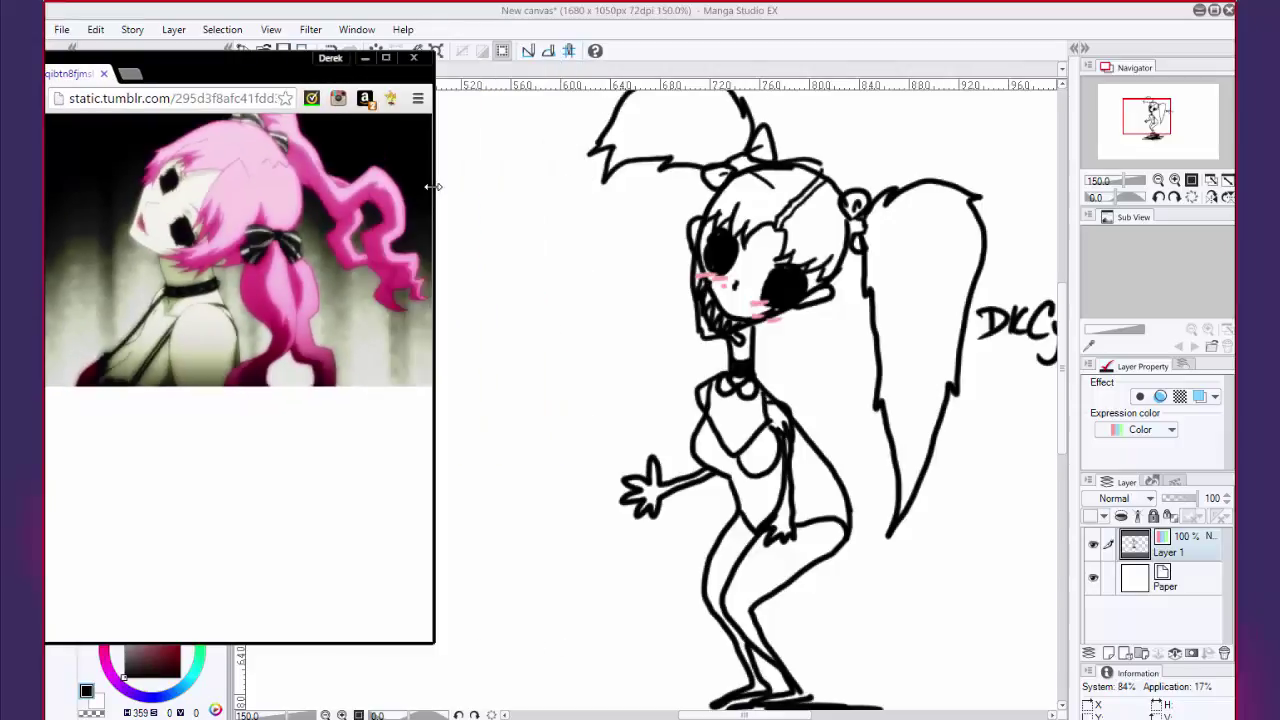
{"action": "left_click_drag", "start_coordinate": [237, 60], "coordinate": [379, 64]}
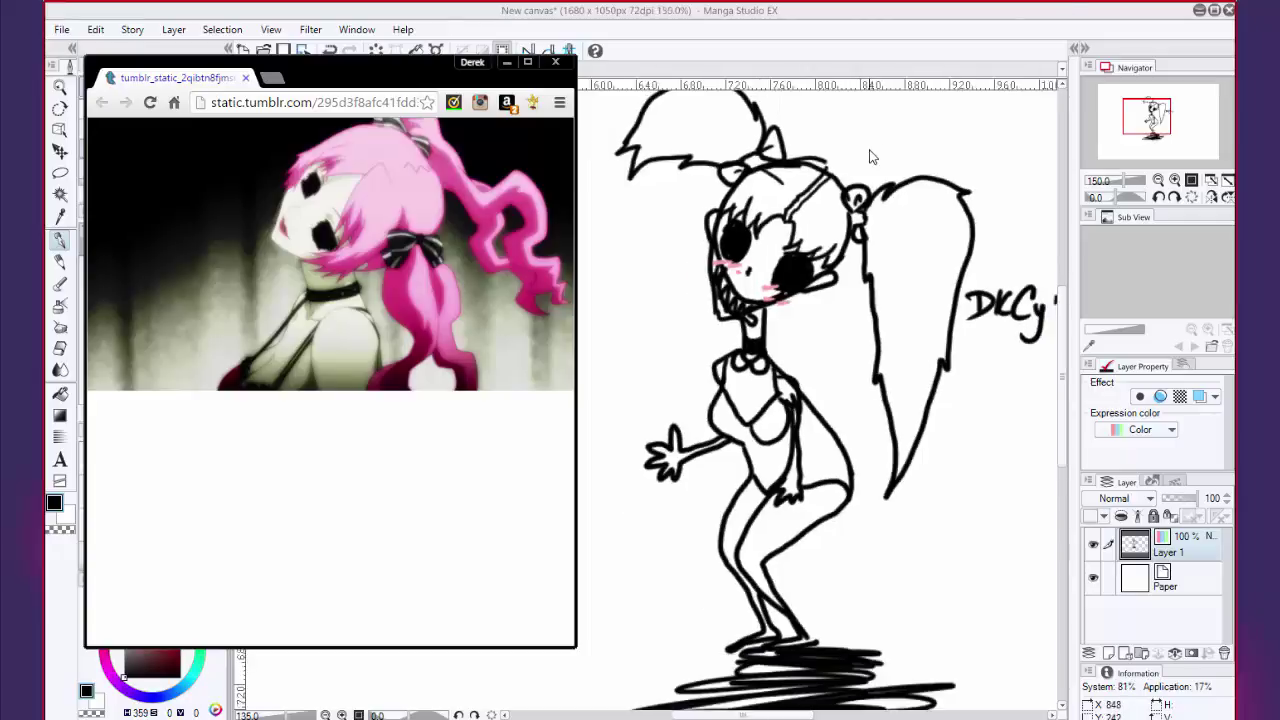
Return to the Manga Studio canvas and draw a small patterned rectangular band across the middle of the character's chest
{"action": "scroll", "coordinate": [871, 157], "scroll_direction": "down", "scroll_amount": 2}
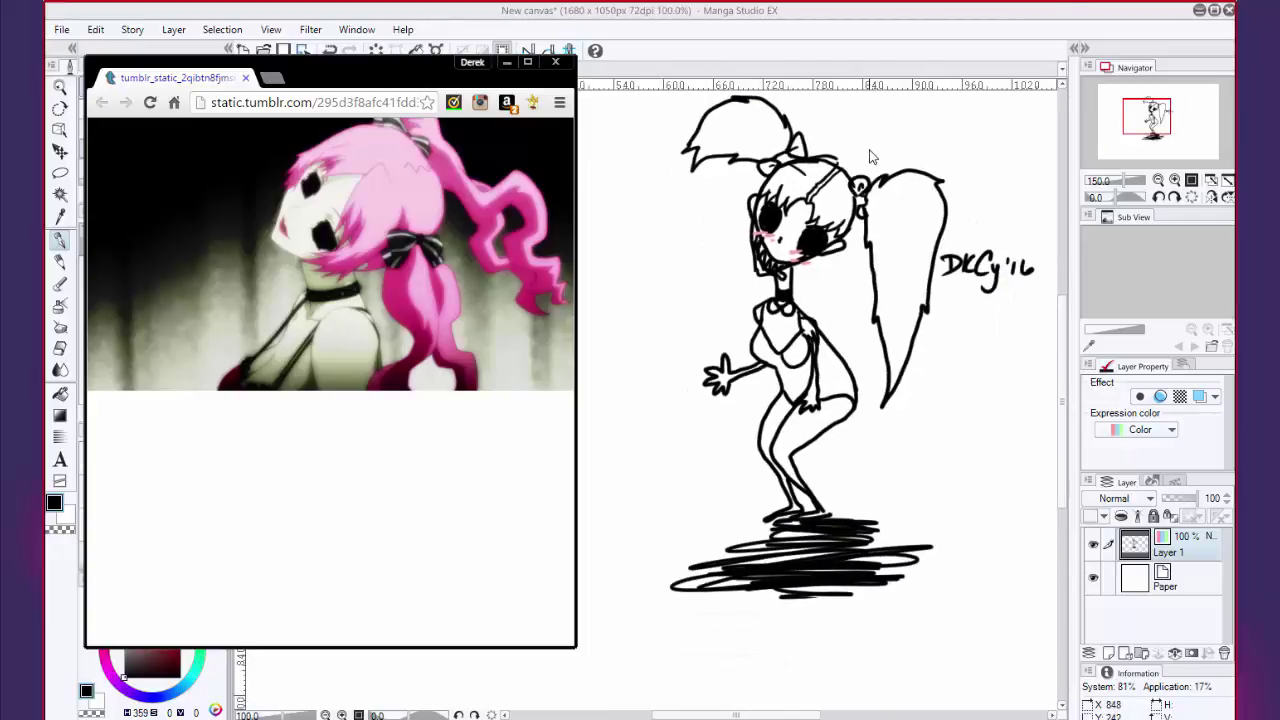
{"action": "scroll", "coordinate": [871, 157], "scroll_direction": "down", "scroll_amount": 1}
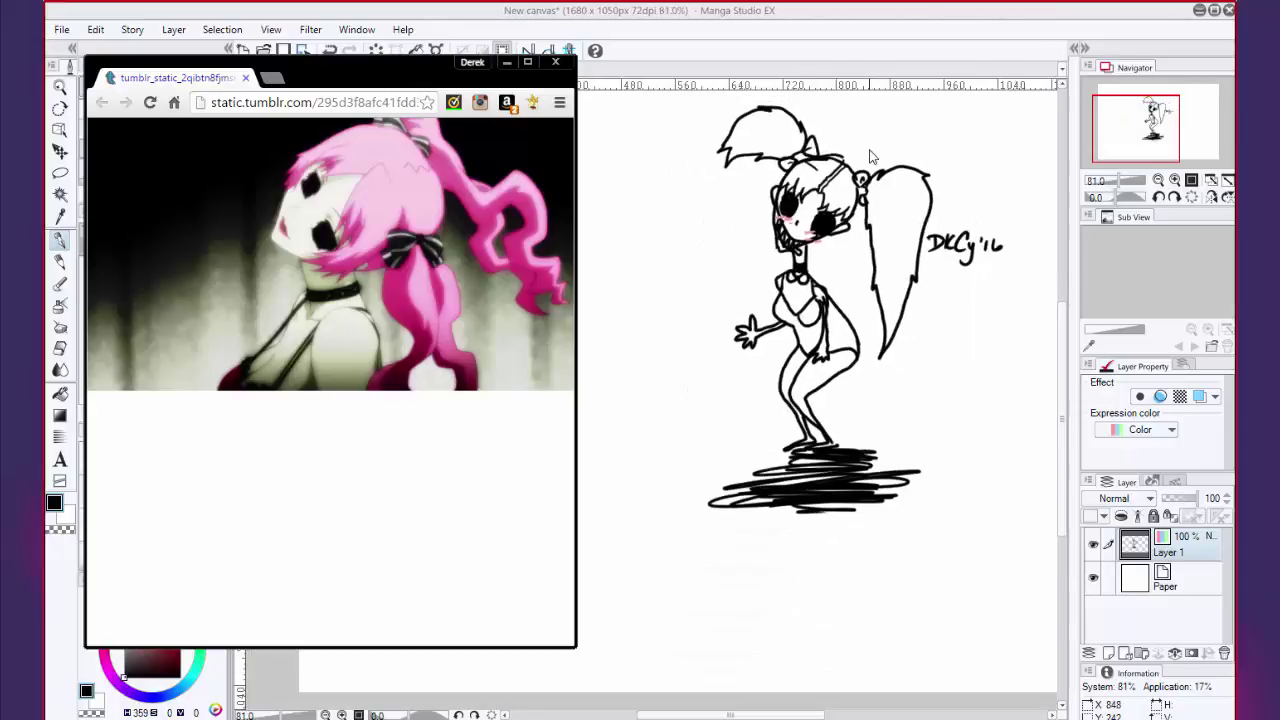
{"action": "scroll", "coordinate": [871, 157], "scroll_direction": "up", "scroll_amount": 2}
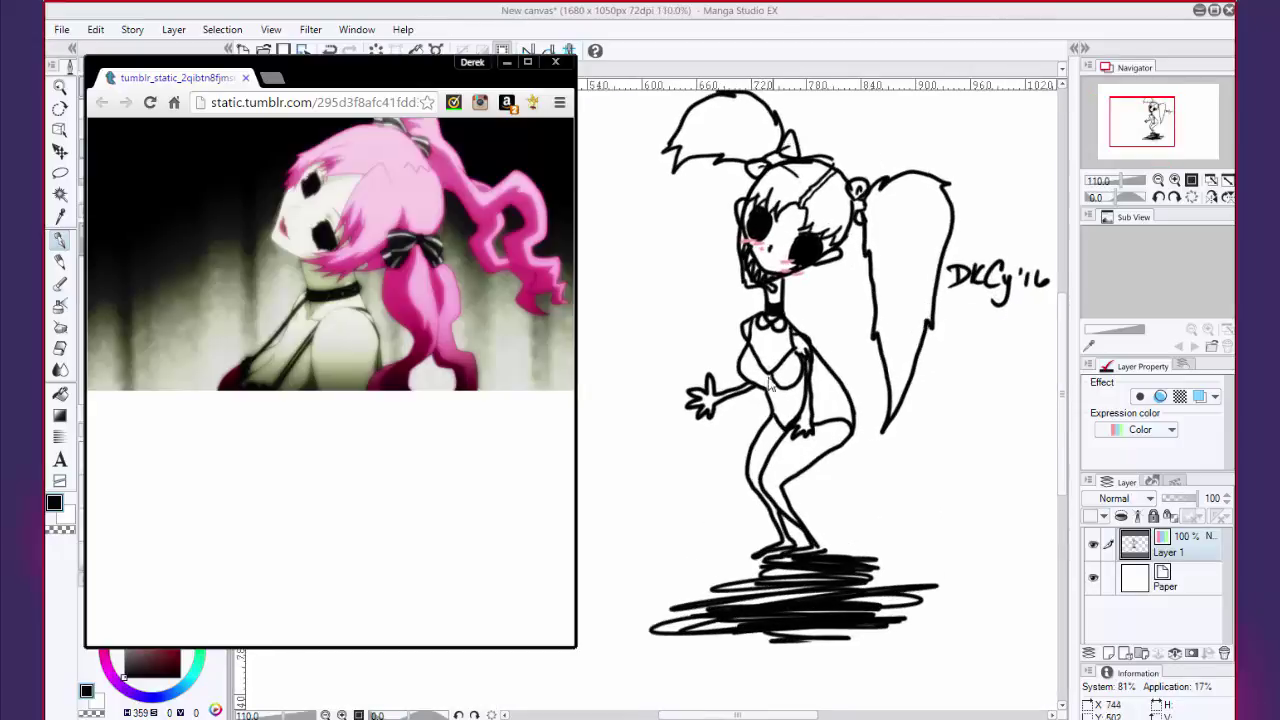
{"action": "key", "text": "alt+Tab"}
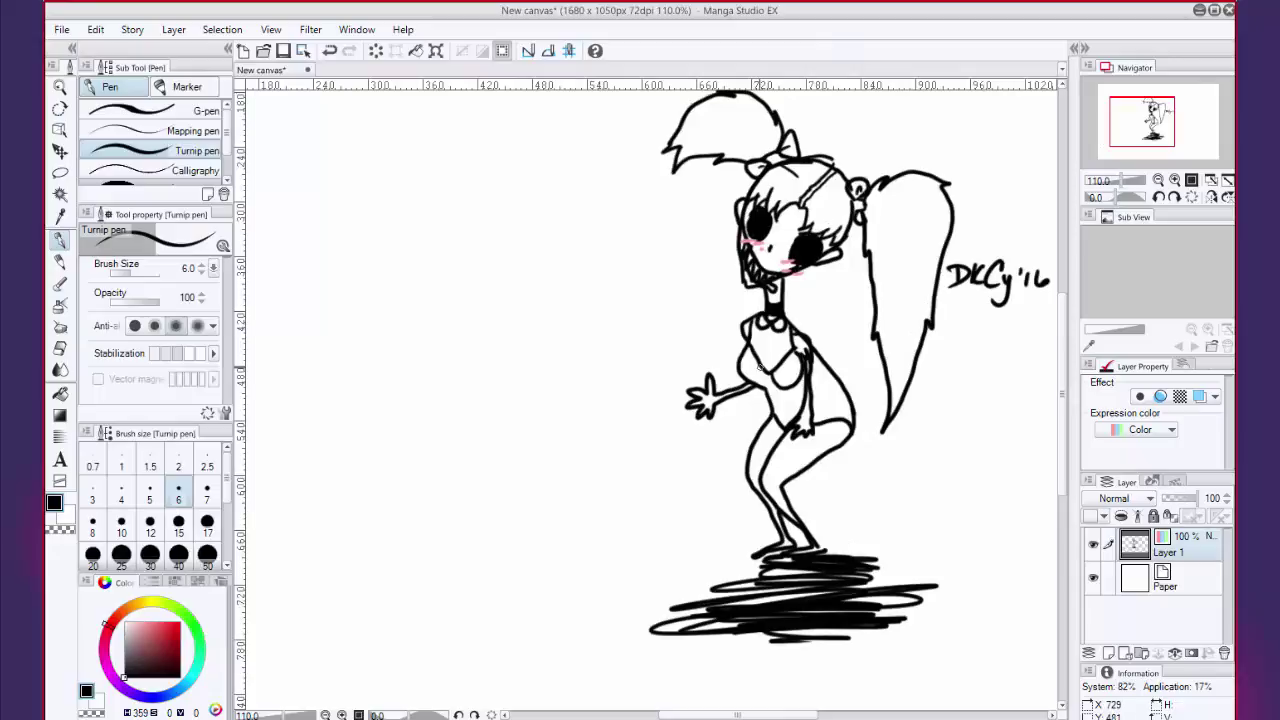
{"action": "mouse_move", "coordinate": [760, 366]}
{"action": "left_mouse_down"}
{"action": "mouse_move", "coordinate": [756, 386]}
{"action": "mouse_move", "coordinate": [788, 380]}
{"action": "mouse_move", "coordinate": [786, 366]}
{"action": "mouse_move", "coordinate": [760, 378]}
{"action": "mouse_move", "coordinate": [775, 376]}
{"action": "left_mouse_up"}
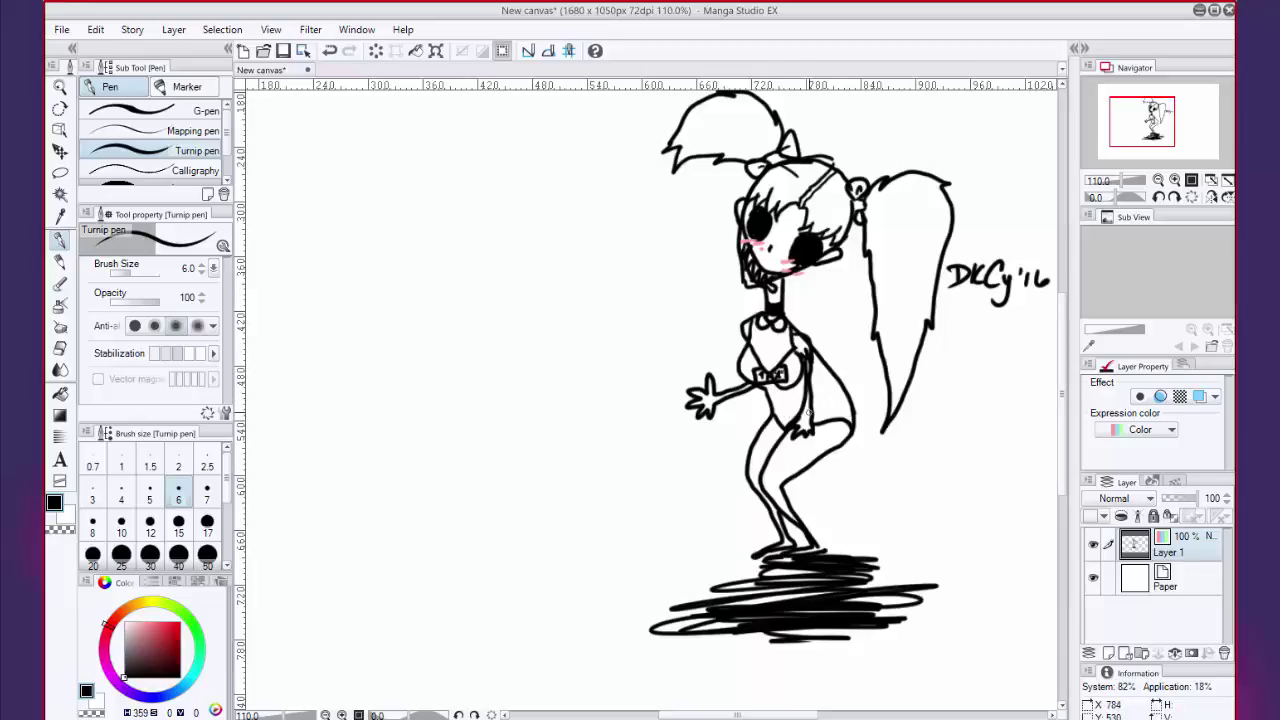
{"action": "scroll", "coordinate": [788, 410], "scroll_direction": "up", "scroll_amount": 4}
{"action": "scroll", "coordinate": [791, 397], "scroll_direction": "up", "scroll_amount": 2}
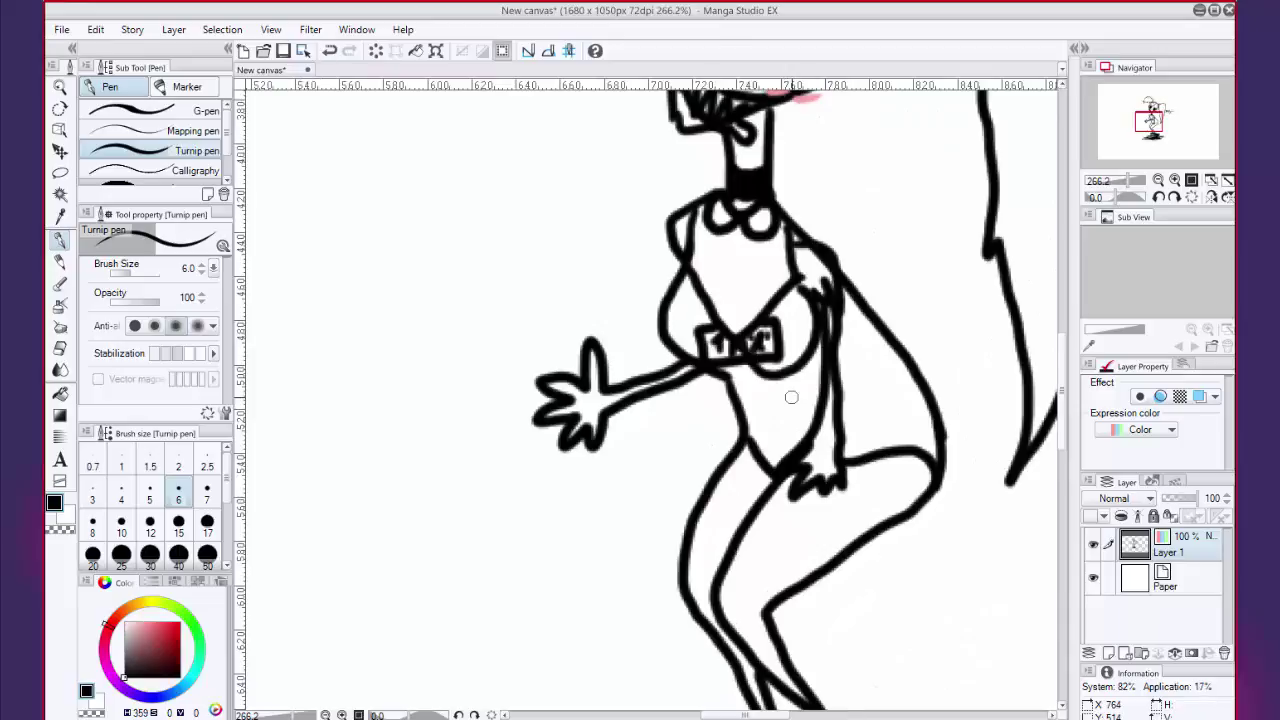
{"action": "scroll", "coordinate": [791, 397], "scroll_direction": "down", "scroll_amount": 8}
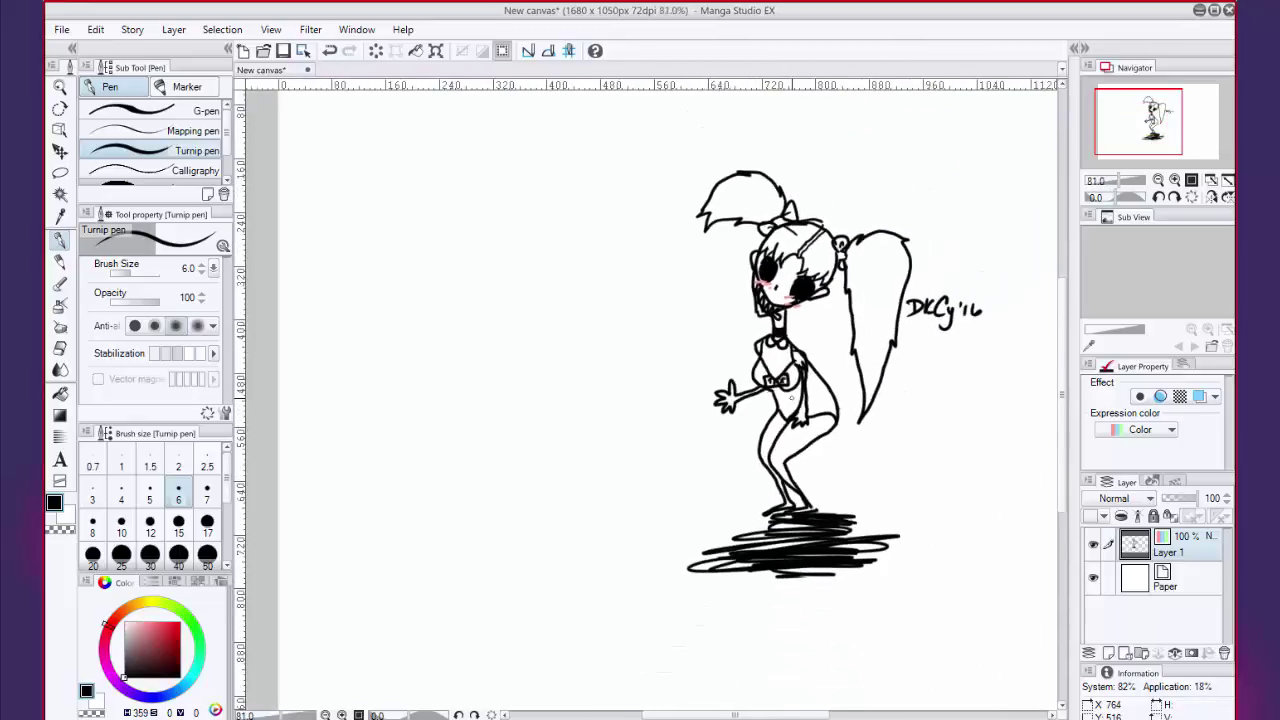
{"action": "scroll", "coordinate": [791, 397], "scroll_direction": "up", "scroll_amount": 4}
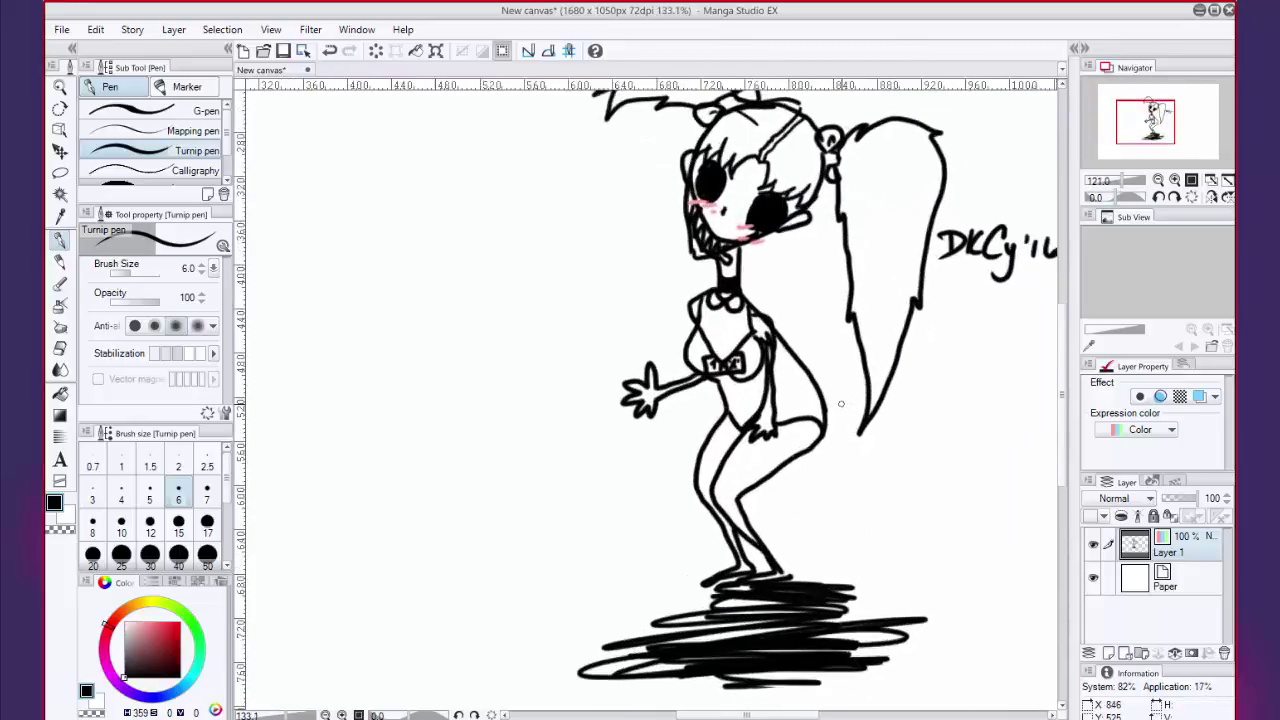
Handwrite "OMG", "ughool", "o///o", ">:3" and ";P" in black beside the character's face and chest, on the side opposite the signature
{"action": "scroll", "coordinate": [841, 403], "scroll_direction": "up", "scroll_amount": 2}
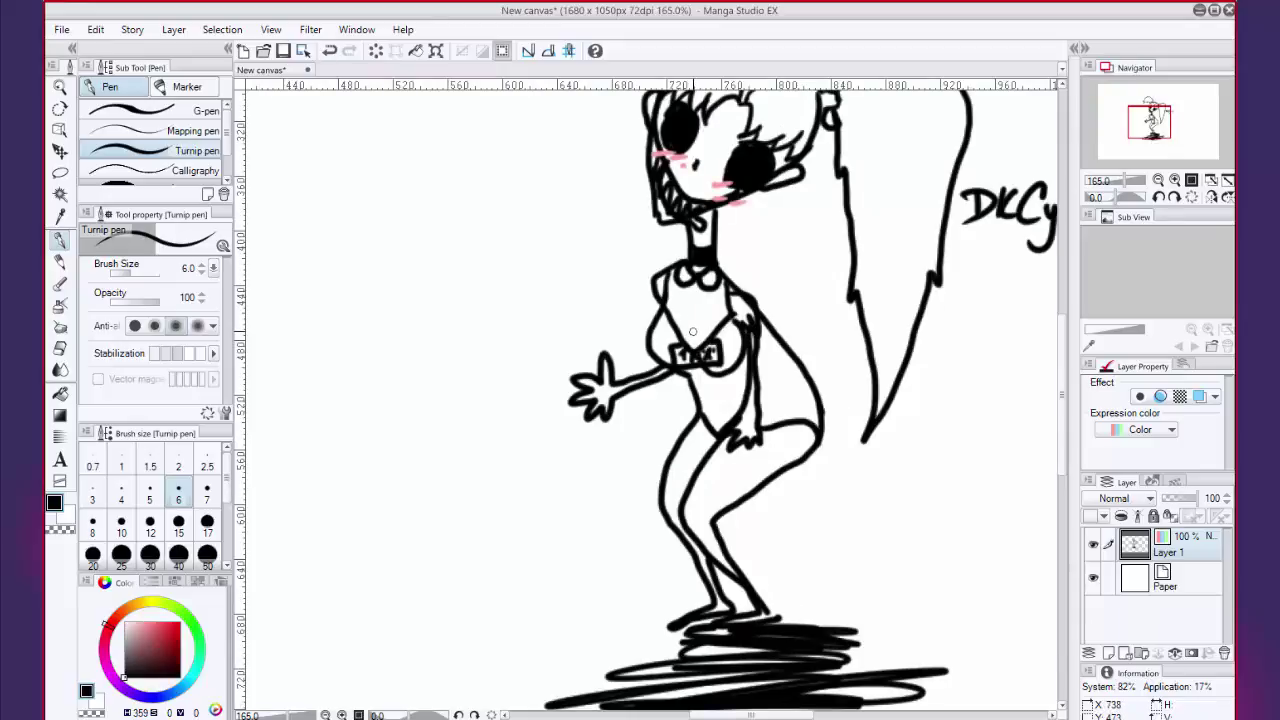
{"action": "scroll", "coordinate": [702, 351], "scroll_direction": "down", "scroll_amount": 6}
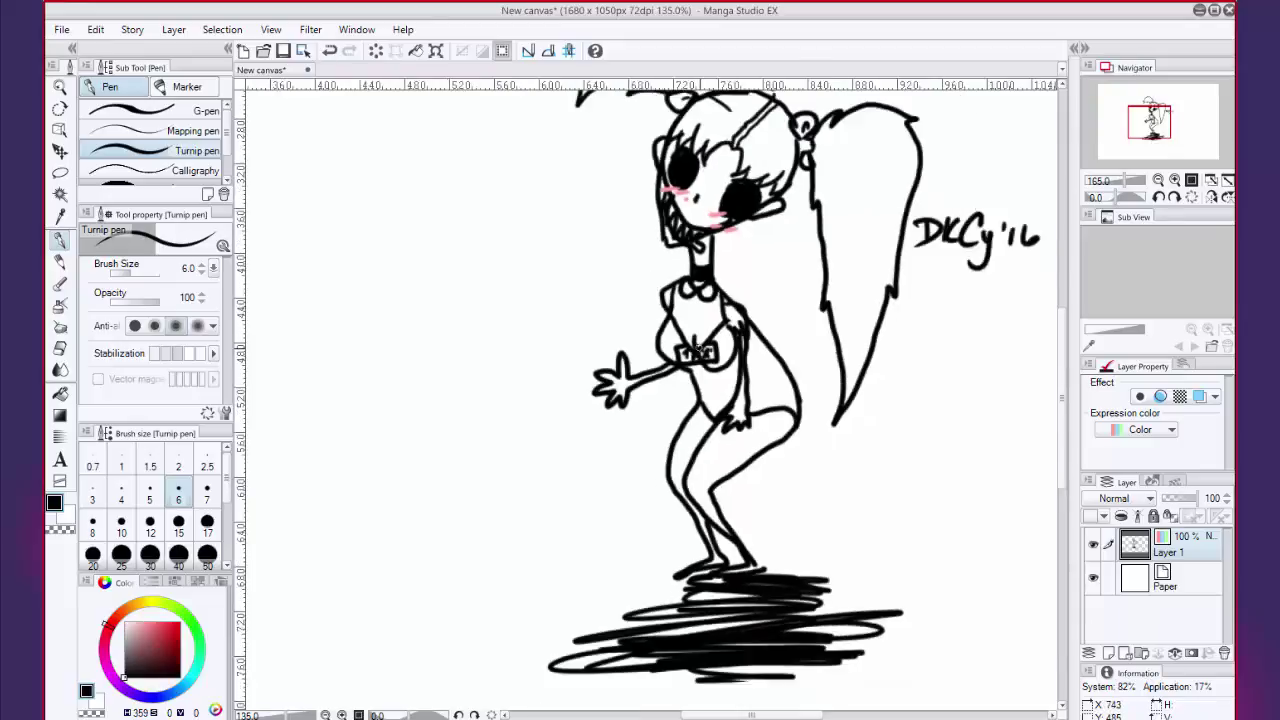
{"action": "scroll", "coordinate": [705, 338], "scroll_direction": "up", "scroll_amount": 1}
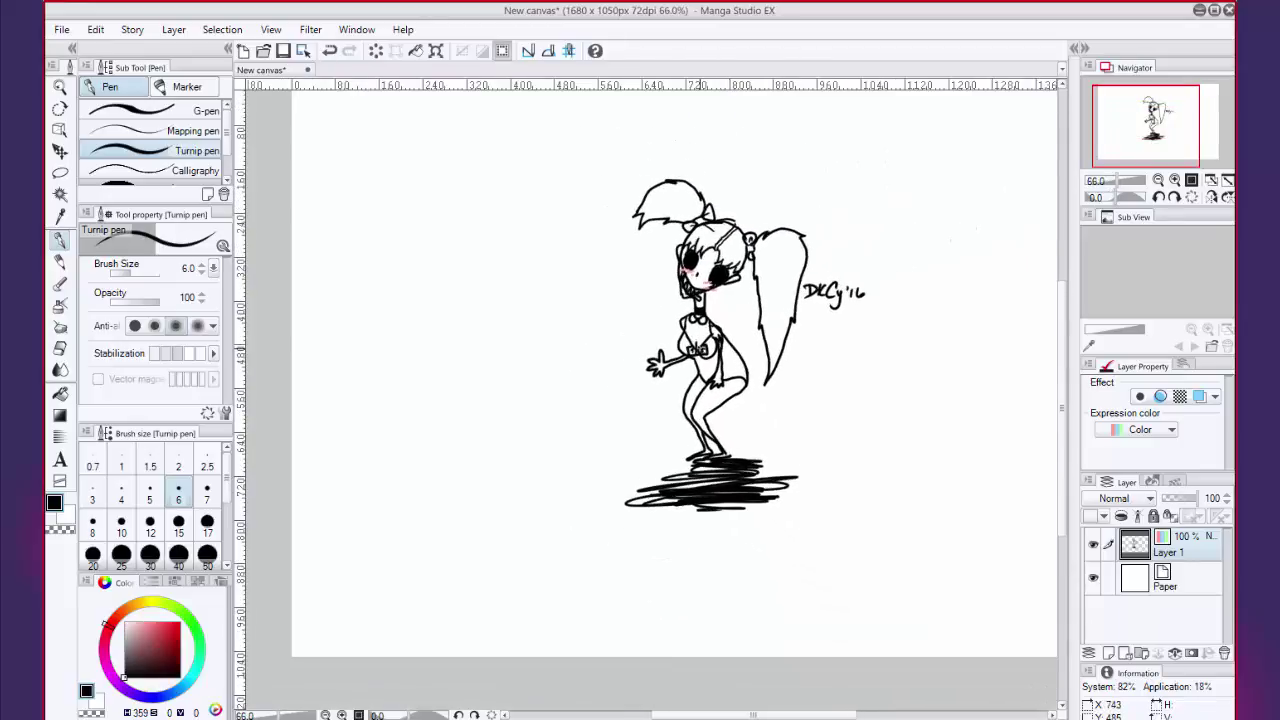
{"action": "mouse_move", "coordinate": [585, 271]}
{"action": "left_mouse_down"}
{"action": "mouse_move", "coordinate": [597, 284]}
{"action": "mouse_move", "coordinate": [607, 271]}
{"action": "mouse_move", "coordinate": [600, 292]}
{"action": "mouse_move", "coordinate": [643, 266]}
{"action": "left_mouse_up"}
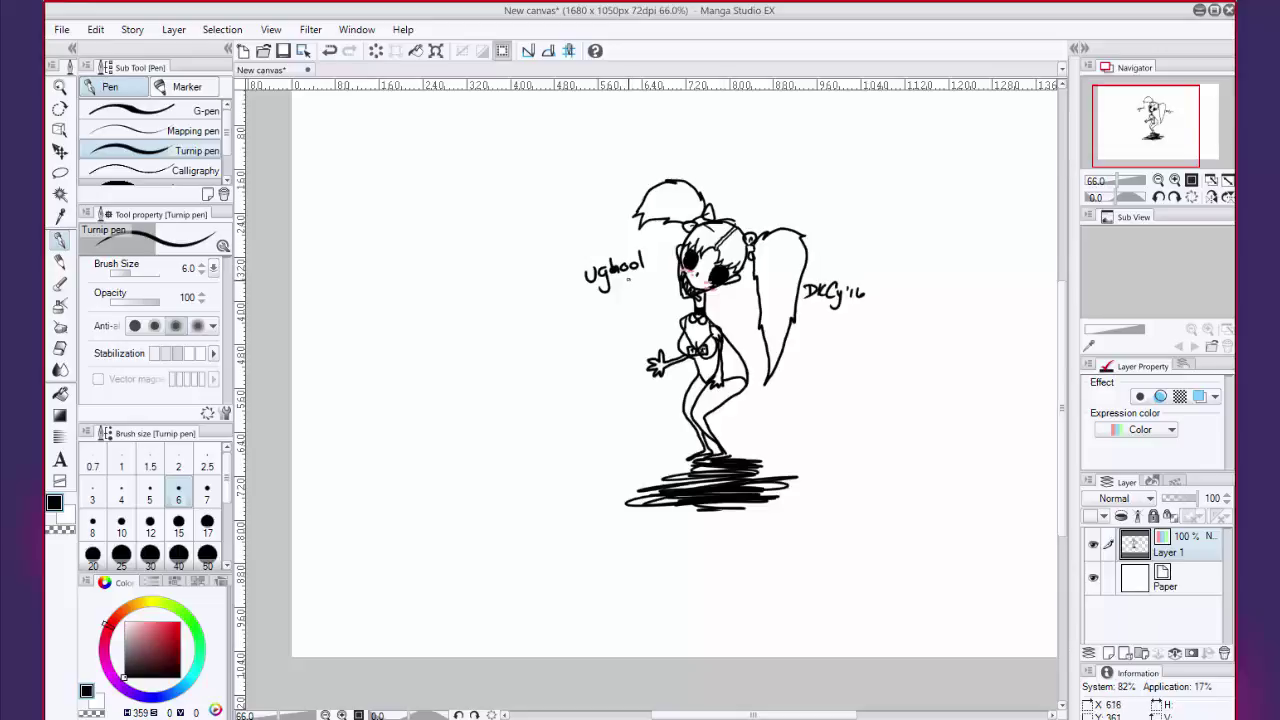
{"action": "mouse_move", "coordinate": [630, 280]}
{"action": "left_mouse_down"}
{"action": "mouse_move", "coordinate": [641, 295]}
{"action": "mouse_move", "coordinate": [678, 276]}
{"action": "left_mouse_up"}
{"action": "left_click_drag", "start_coordinate": [590, 223], "coordinate": [616, 240]}
{"action": "left_click_drag", "start_coordinate": [626, 222], "coordinate": [627, 234]}
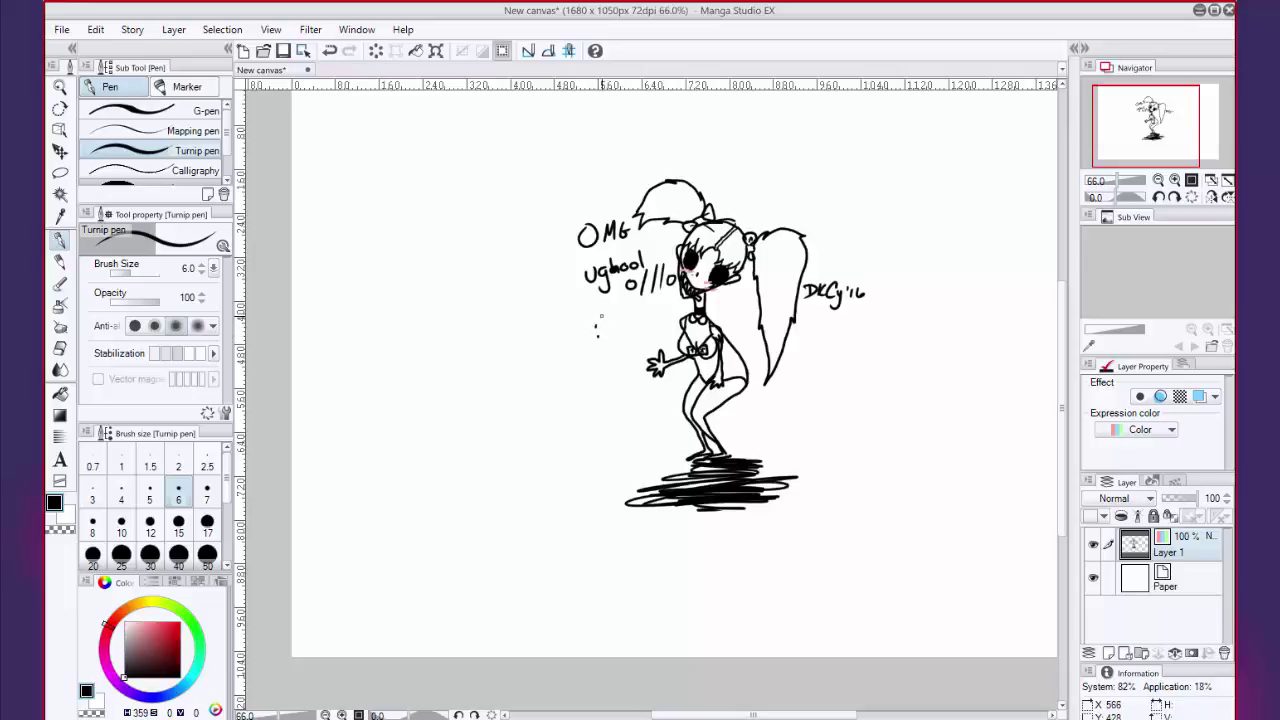
{"action": "mouse_move", "coordinate": [602, 317]}
{"action": "left_mouse_down"}
{"action": "mouse_move", "coordinate": [610, 327]}
{"action": "mouse_move", "coordinate": [583, 342]}
{"action": "left_mouse_up"}
{"action": "mouse_move", "coordinate": [637, 325]}
{"action": "left_mouse_down"}
{"action": "mouse_move", "coordinate": [634, 338]}
{"action": "mouse_move", "coordinate": [658, 311]}
{"action": "mouse_move", "coordinate": [649, 318]}
{"action": "left_mouse_up"}
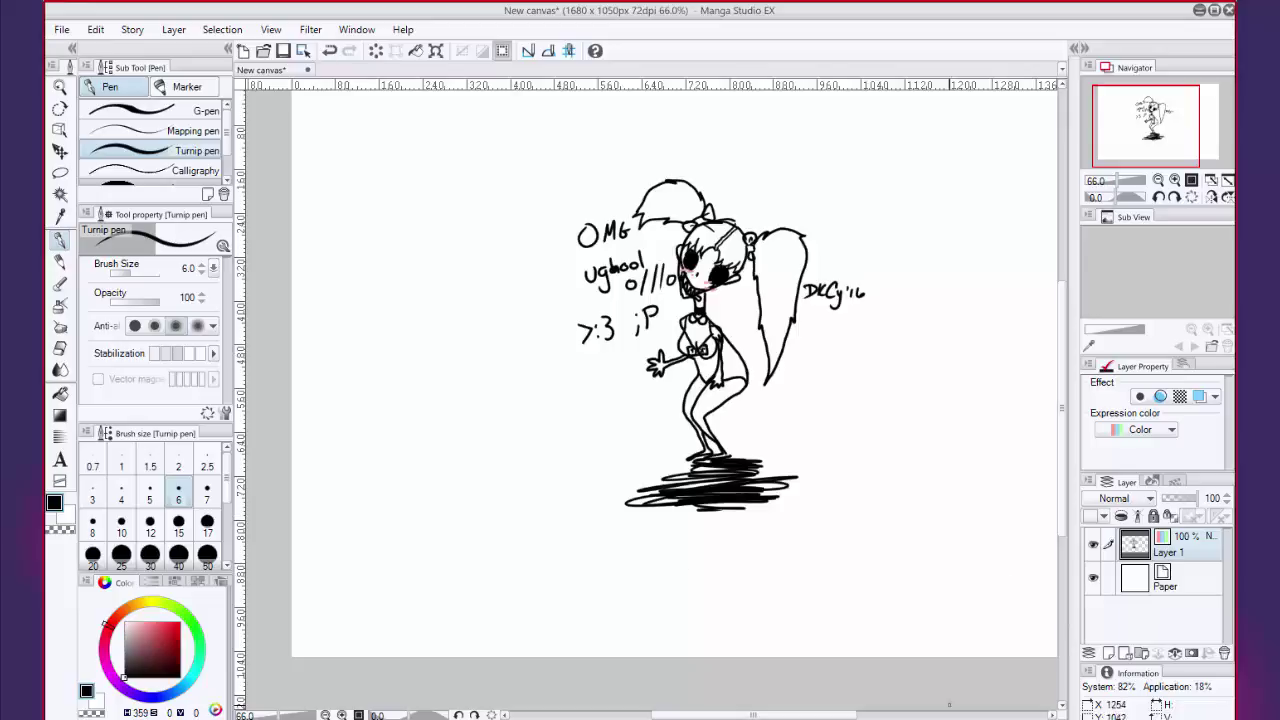
Bring the browser window with the pink-haired reference picture beside the sketch and enlarge the picture to compare the face and pose
{"action": "left_click_drag", "start_coordinate": [789, 714], "coordinate": [768, 714]}
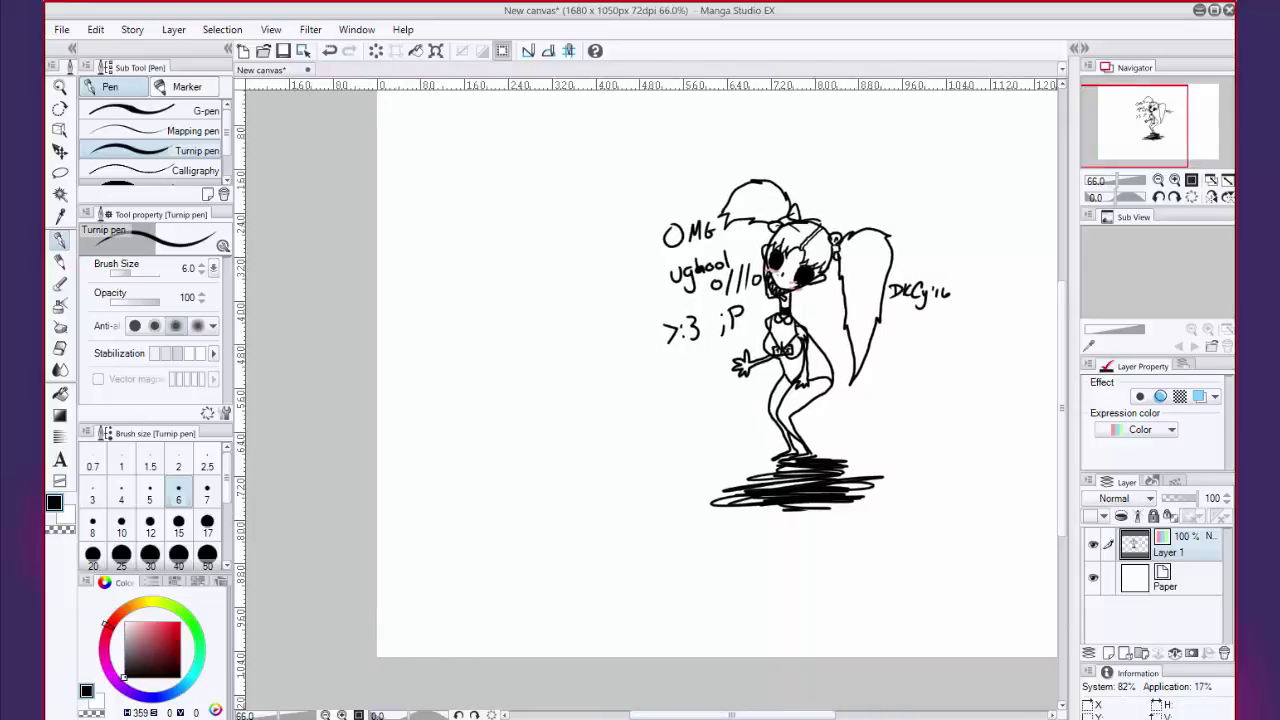
{"action": "mouse_move", "coordinate": [560, 717]}
{"action": "left_click", "coordinate": [558, 635]}
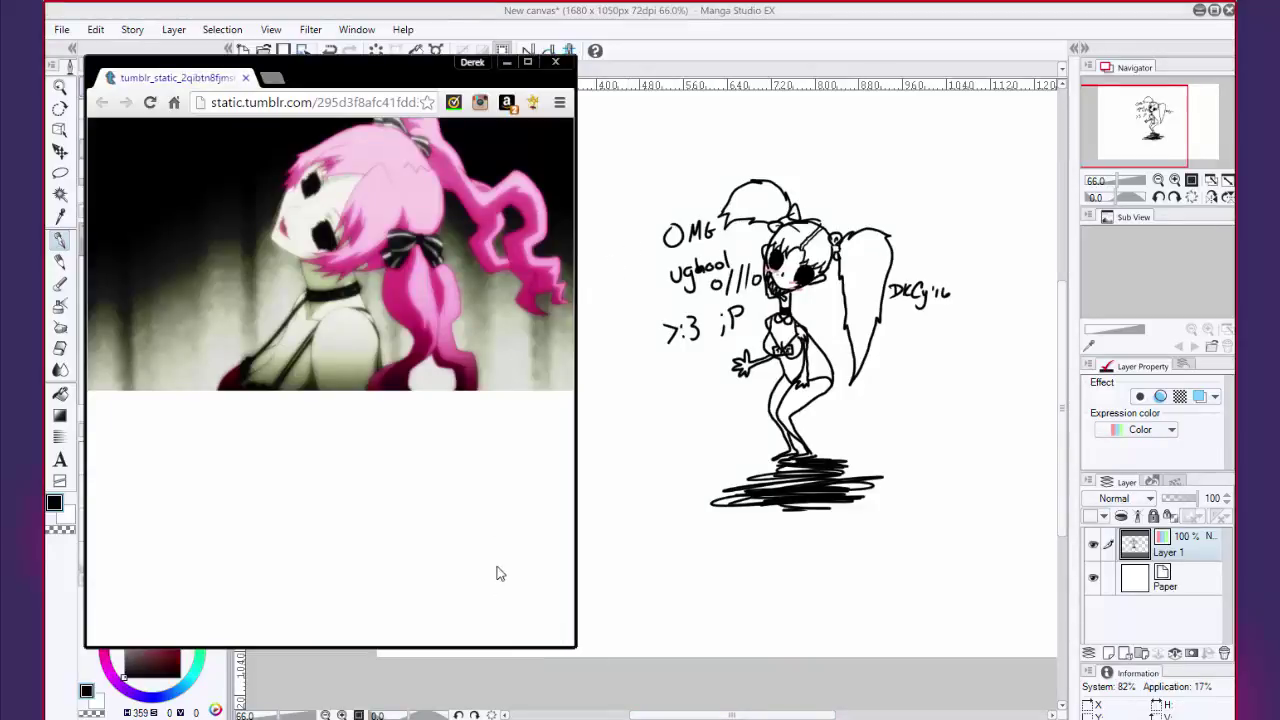
{"action": "left_click_drag", "start_coordinate": [392, 78], "coordinate": [462, 133]}
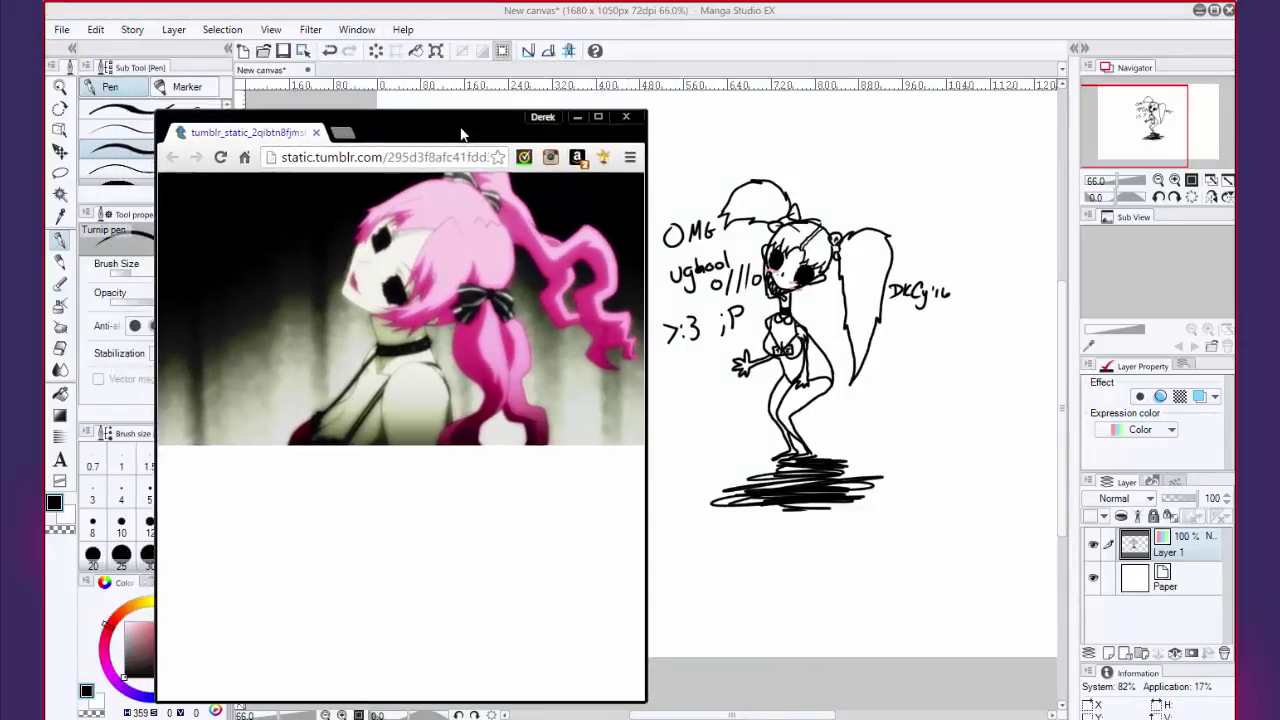
{"action": "left_click", "coordinate": [432, 309]}
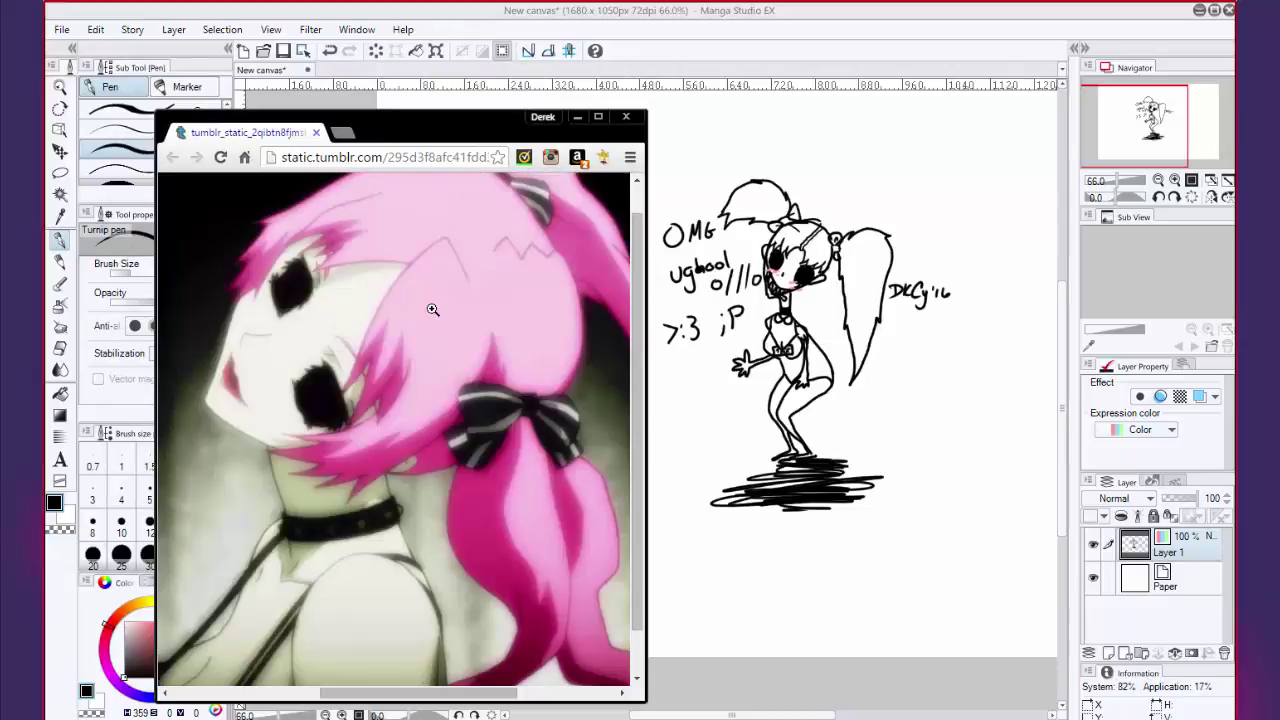
{"action": "left_click_drag", "start_coordinate": [407, 125], "coordinate": [413, 66]}
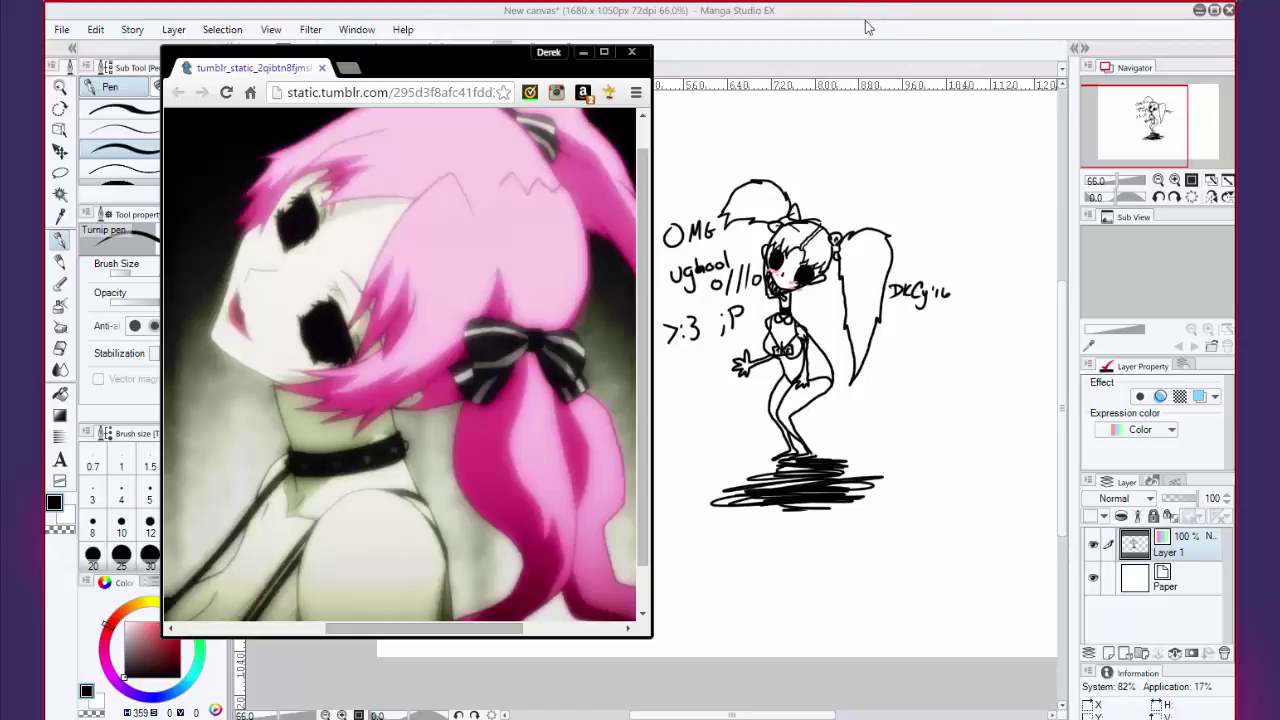
Return to the Manga Studio canvas and examine the sketch's legs and hip up close, plus the whole drawing with its handwritten notes
{"action": "left_click", "coordinate": [832, 32]}
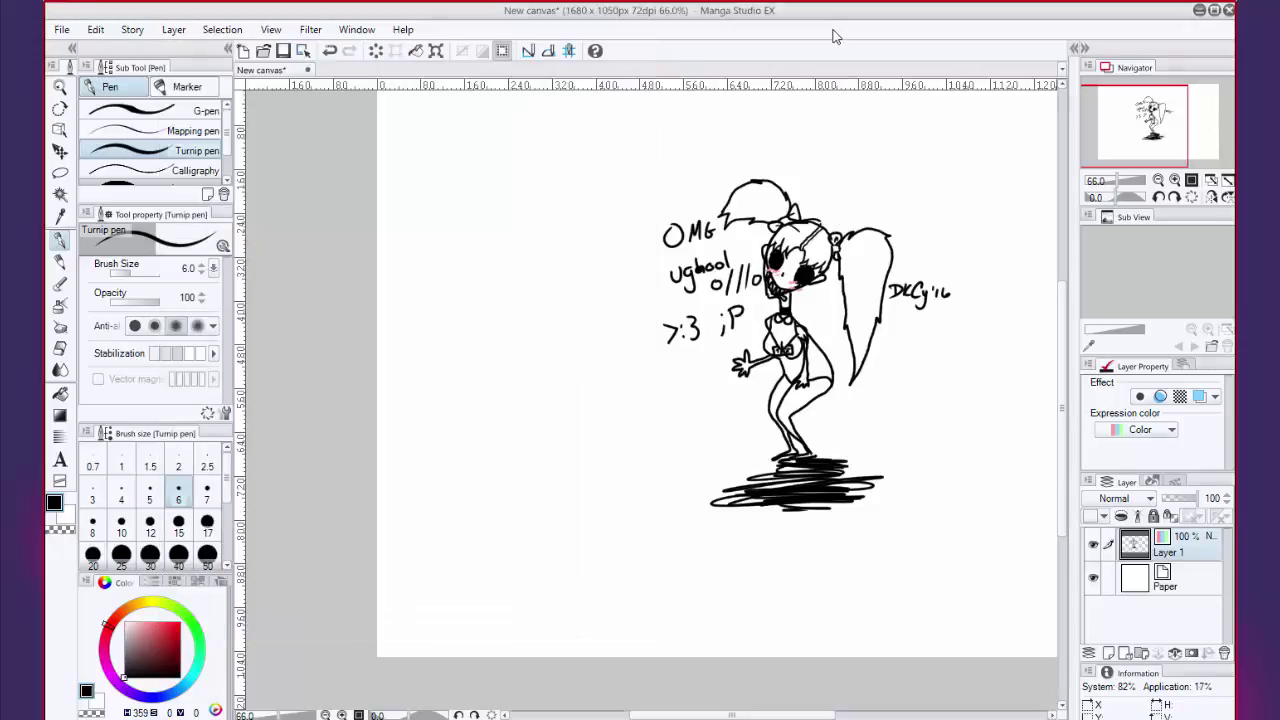
{"action": "left_click_drag", "start_coordinate": [871, 414], "coordinate": [592, 414]}
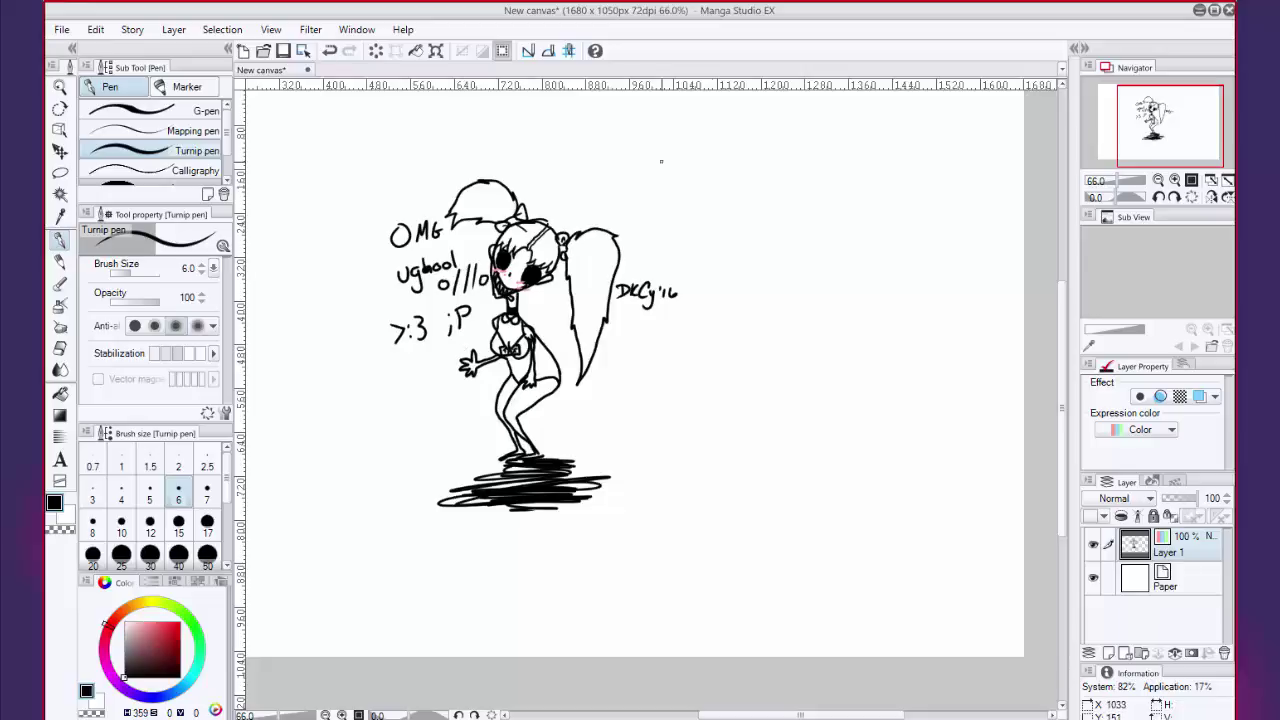
{"action": "mouse_move", "coordinate": [820, 715]}
{"action": "left_mouse_down"}
{"action": "mouse_move", "coordinate": [740, 717]}
{"action": "mouse_move", "coordinate": [797, 717]}
{"action": "left_mouse_up"}
{"action": "scroll", "coordinate": [686, 620], "scroll_direction": "down", "scroll_amount": 2}
{"action": "scroll", "coordinate": [686, 620], "scroll_direction": "up", "scroll_amount": 4}
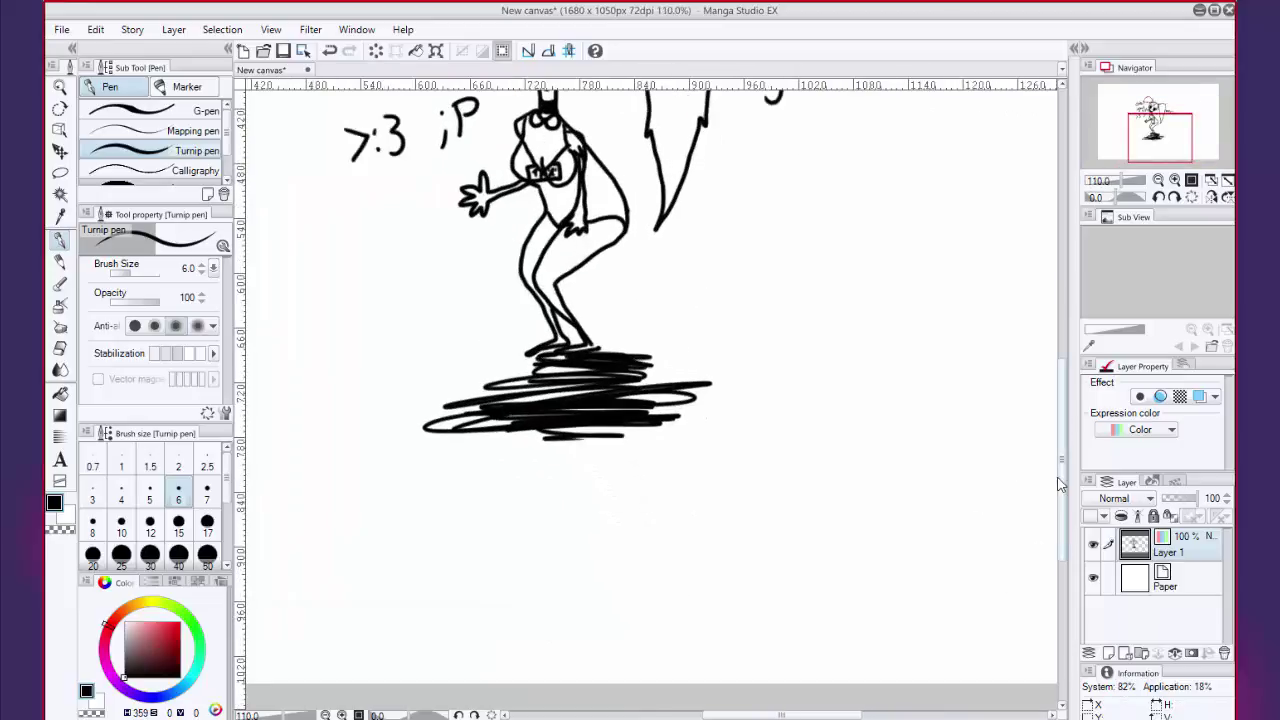
{"action": "left_click_drag", "start_coordinate": [1062, 410], "coordinate": [1062, 370]}
{"action": "scroll", "coordinate": [470, 425], "scroll_direction": "up", "scroll_amount": 3}
{"action": "scroll", "coordinate": [800, 349], "scroll_direction": "up", "scroll_amount": 5}
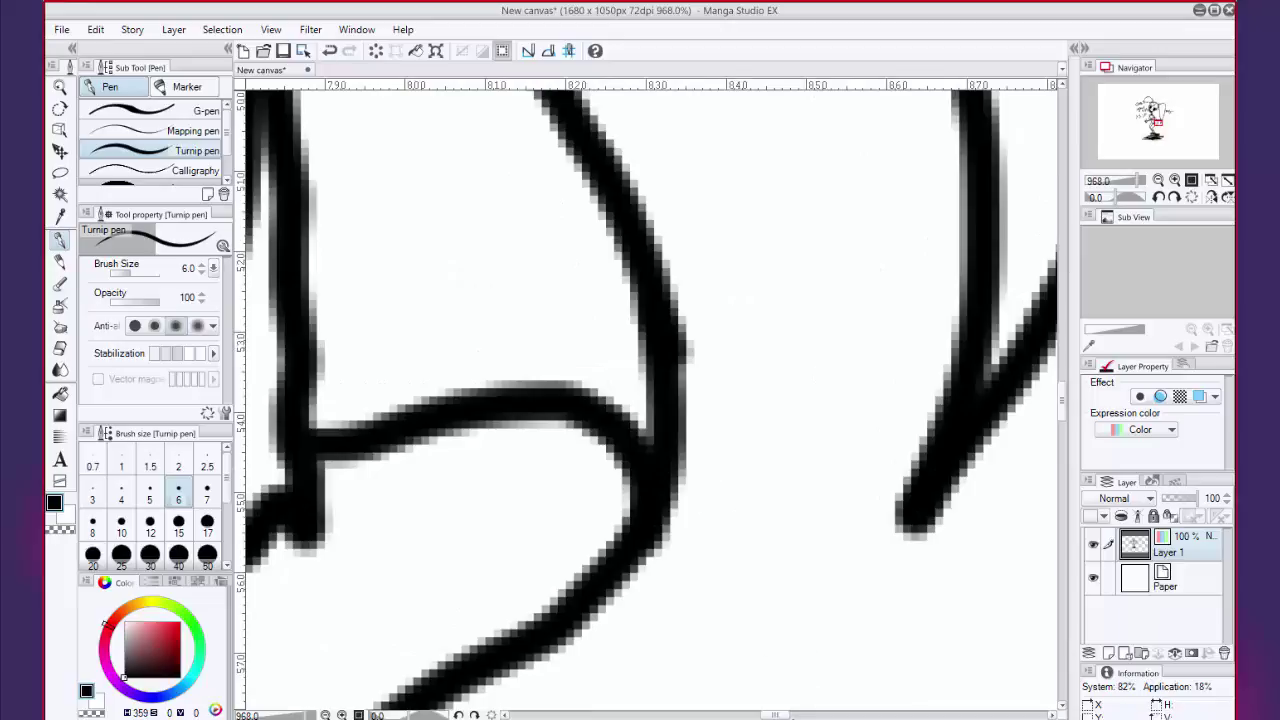
{"action": "key", "text": "ctrl+minus"}
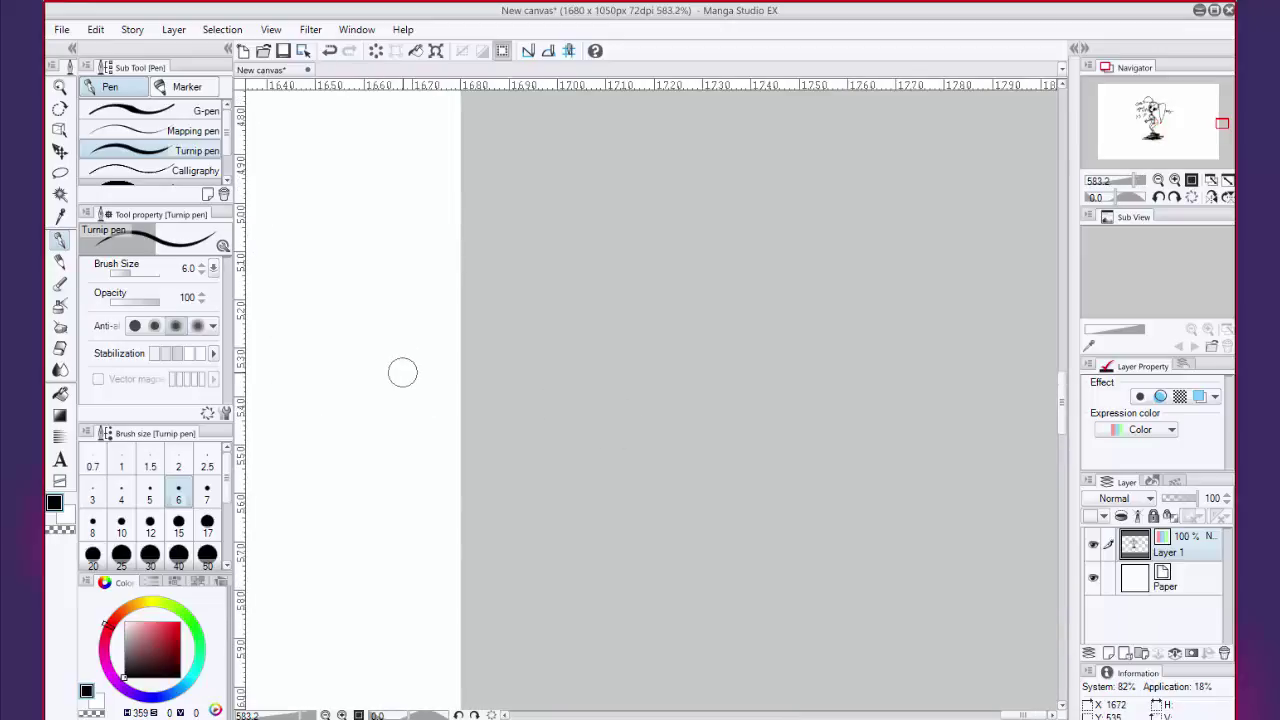
{"action": "scroll", "coordinate": [402, 372], "scroll_direction": "down", "scroll_amount": 3}
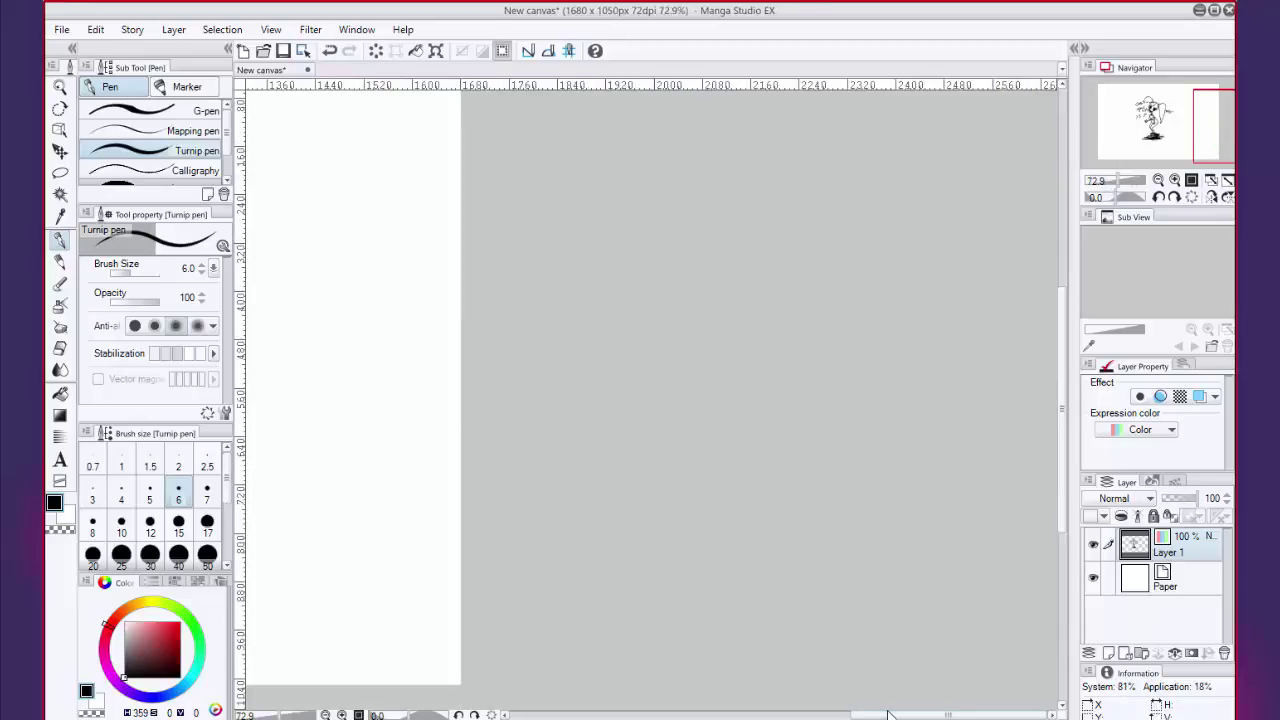
{"action": "scroll", "coordinate": [826, 706], "scroll_direction": "left", "scroll_amount": 10}
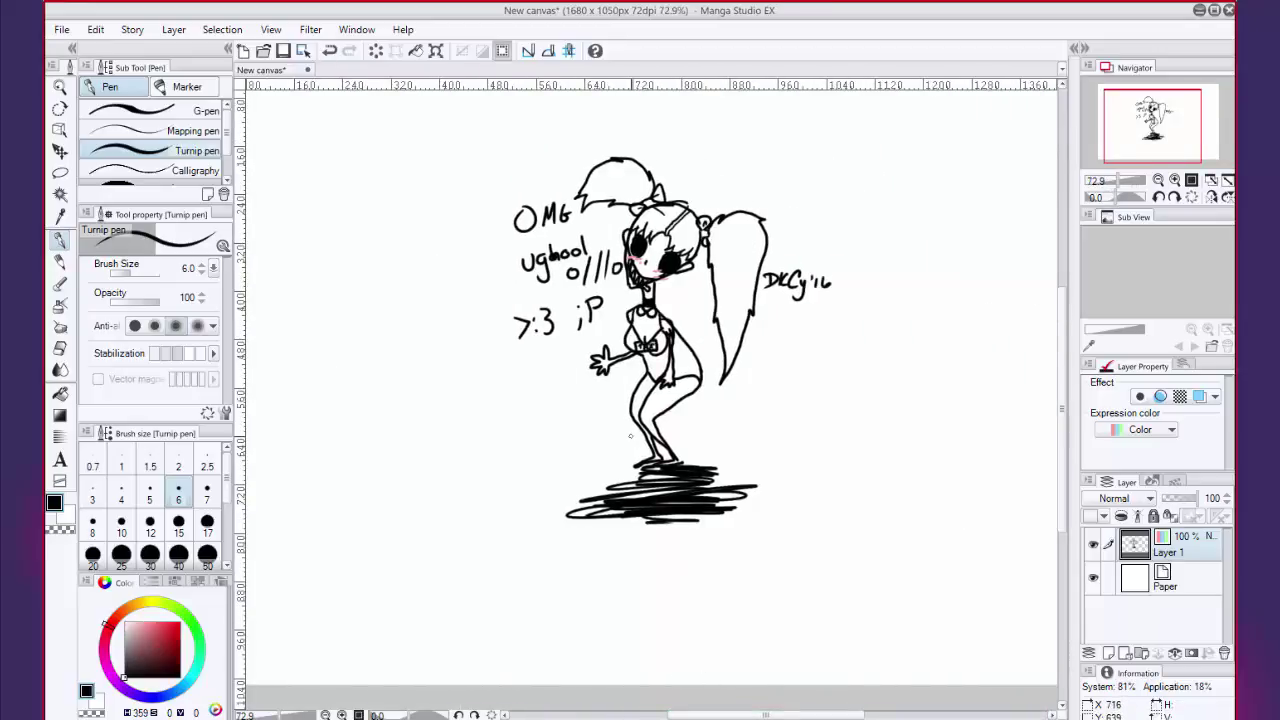